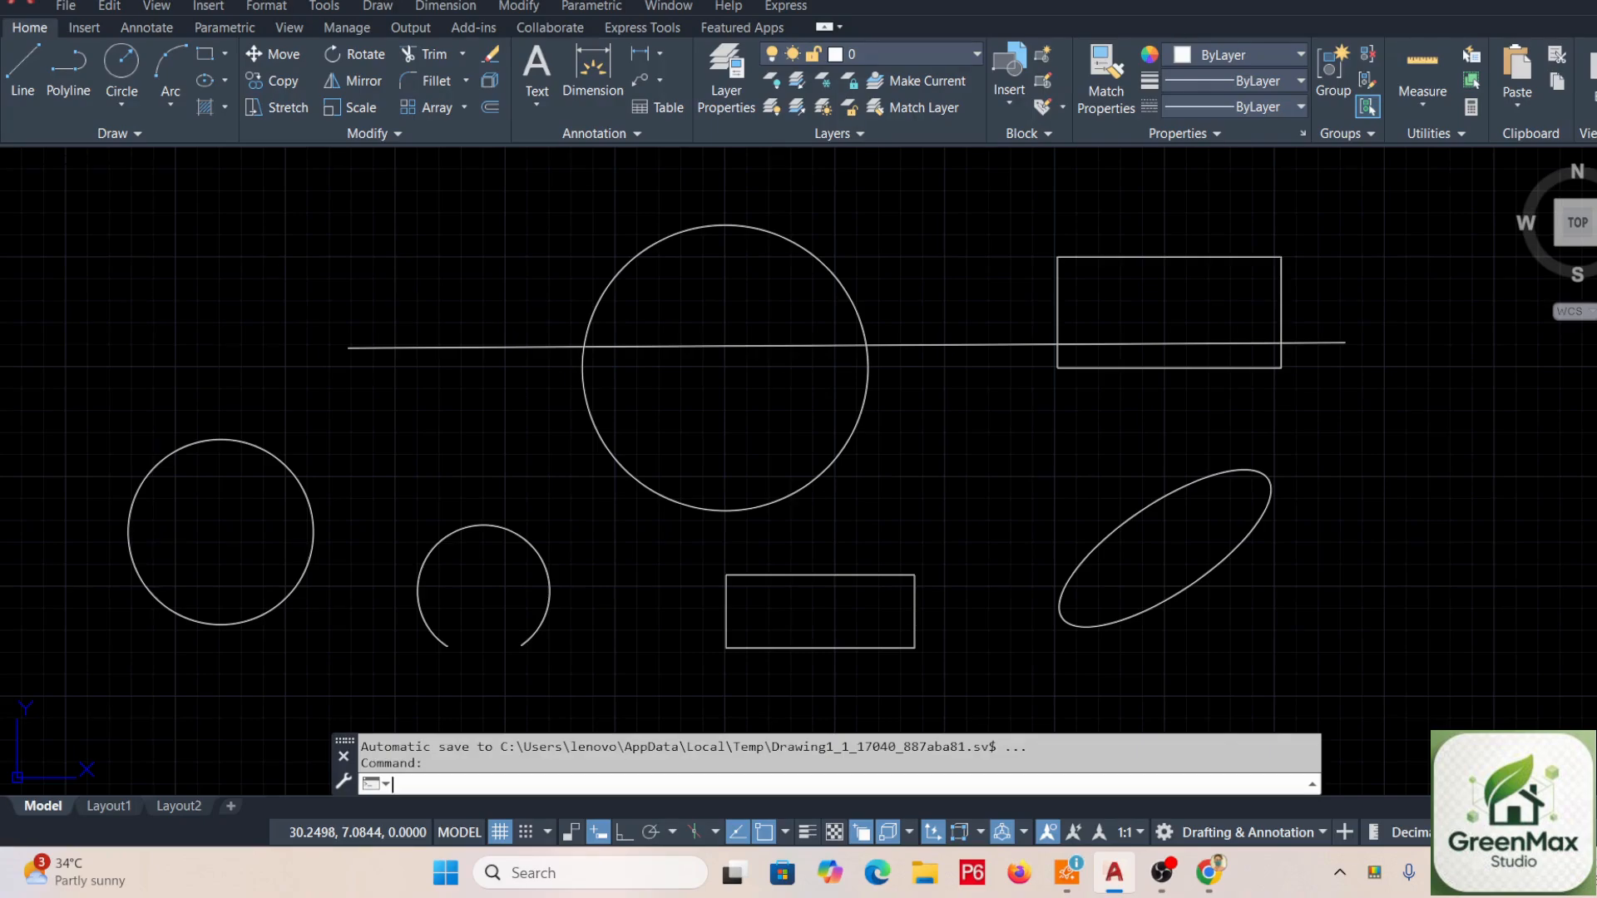
Draw a horizontal line about 6.70 units long in the empty area above the left circle.
click(24, 81)
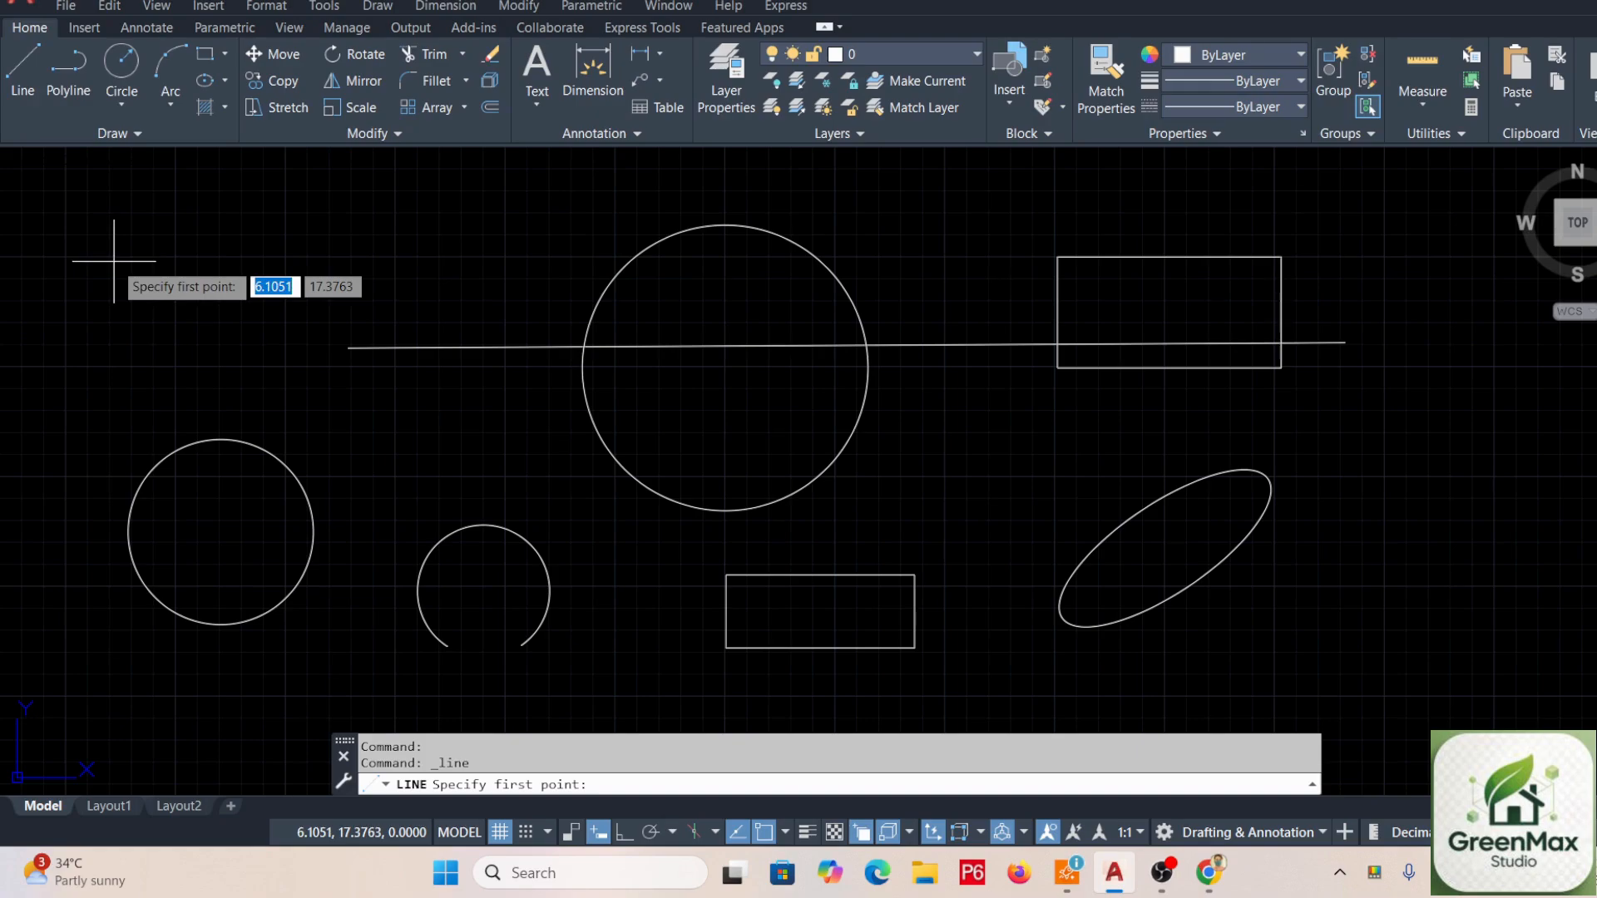
click(91, 290)
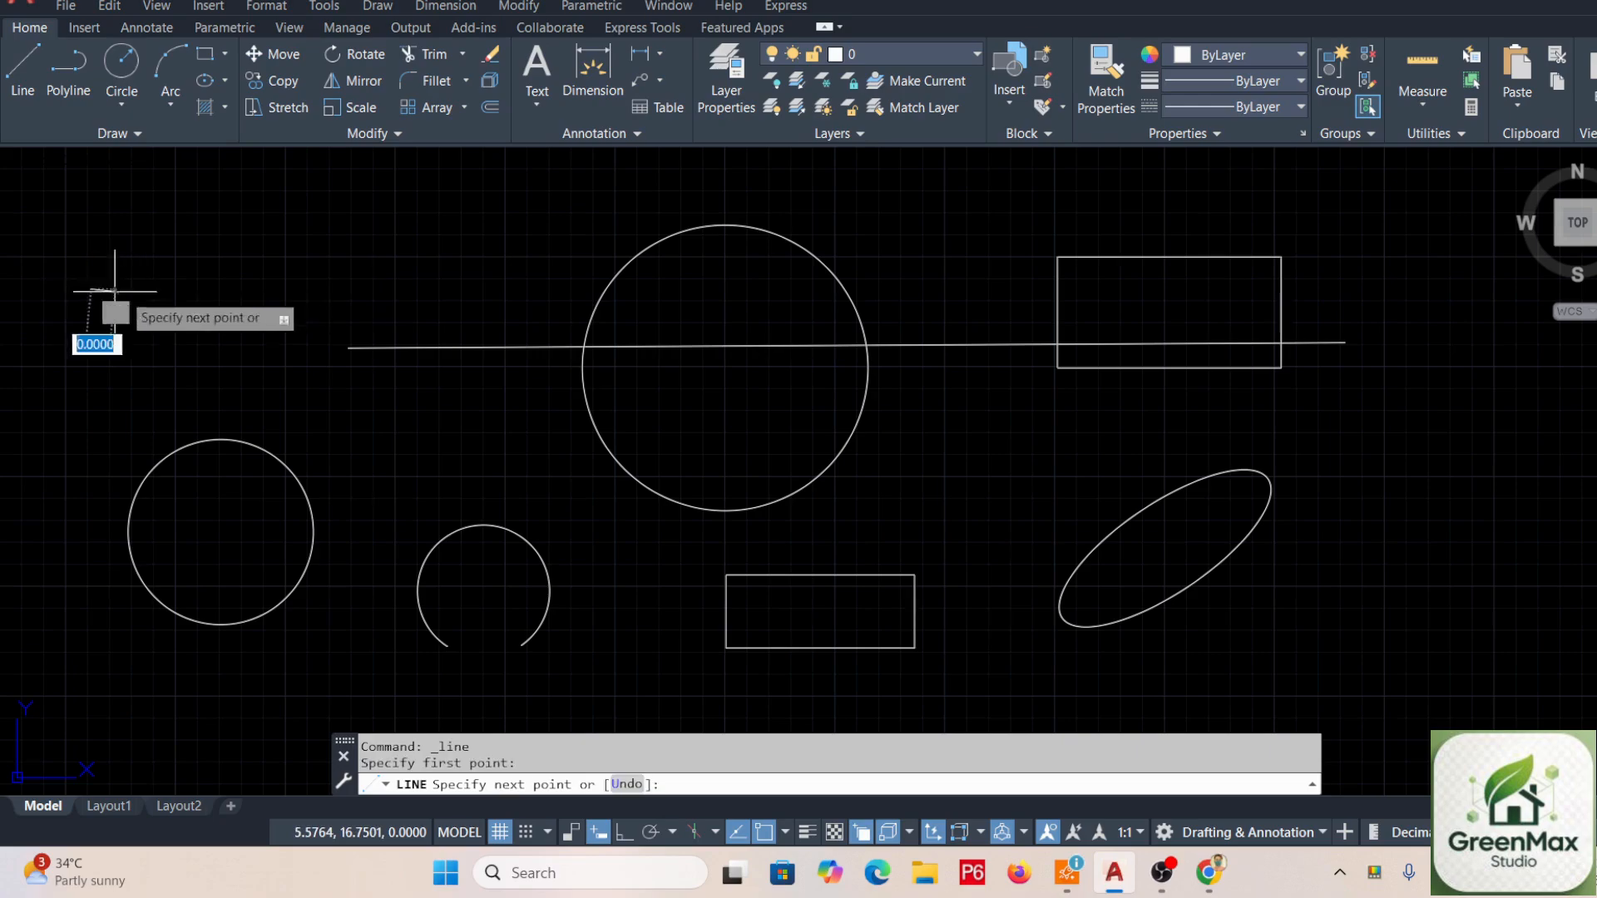
click(386, 289)
key(Return)
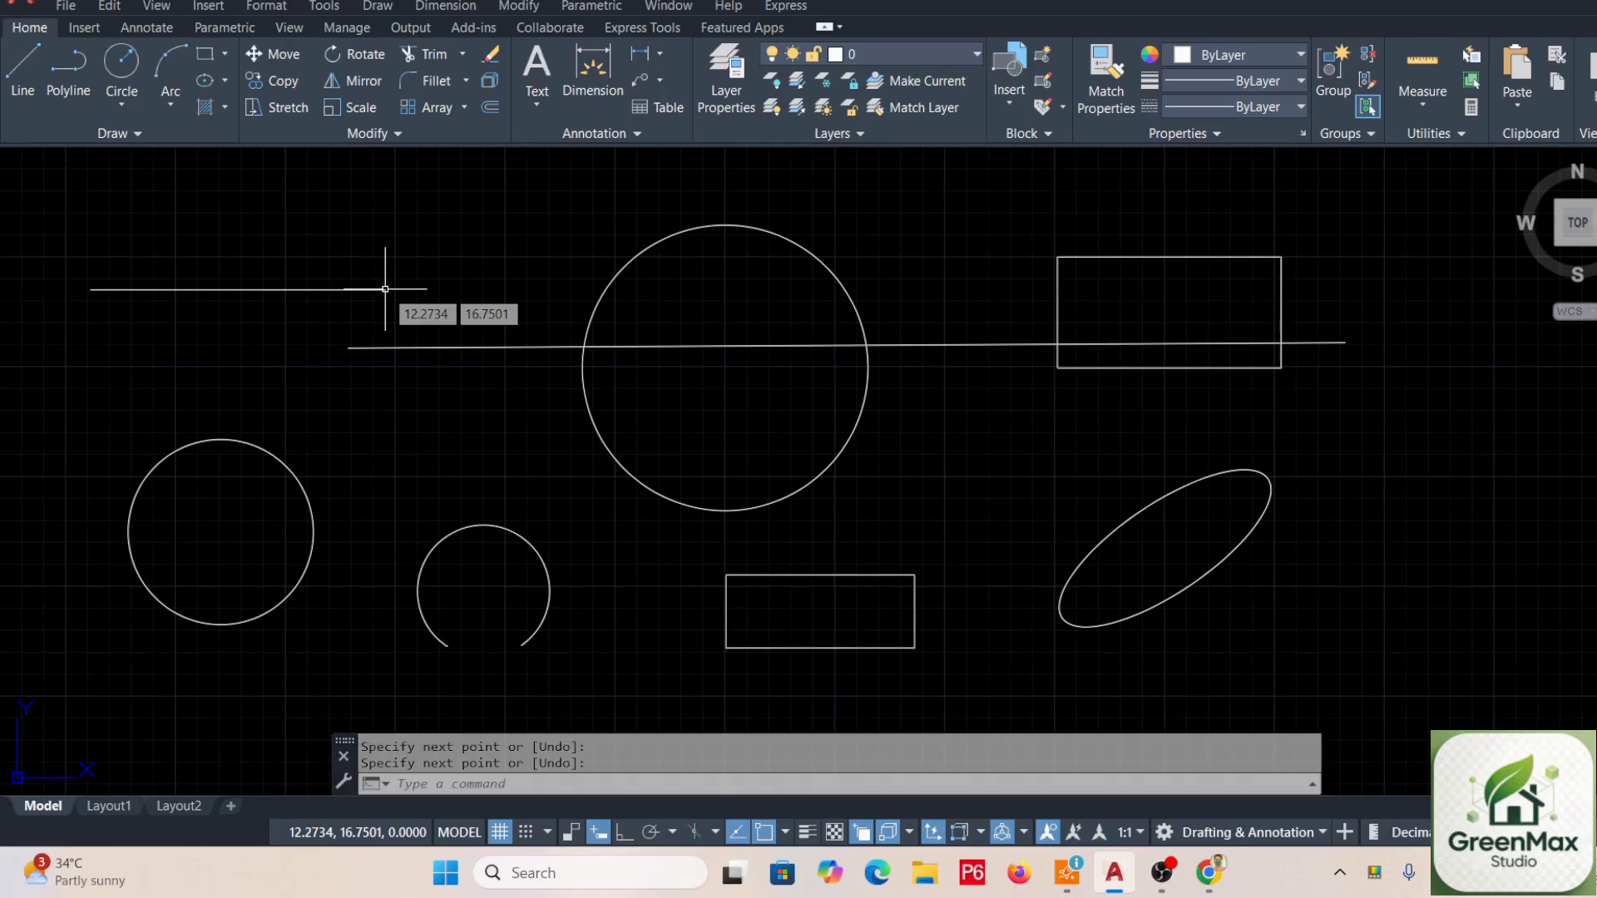
key(Return)
Stretch the new line's right endpoint outward twice, to a length of about 10.95 and to about 18.15 with a slight upward tilt.
click(358, 288)
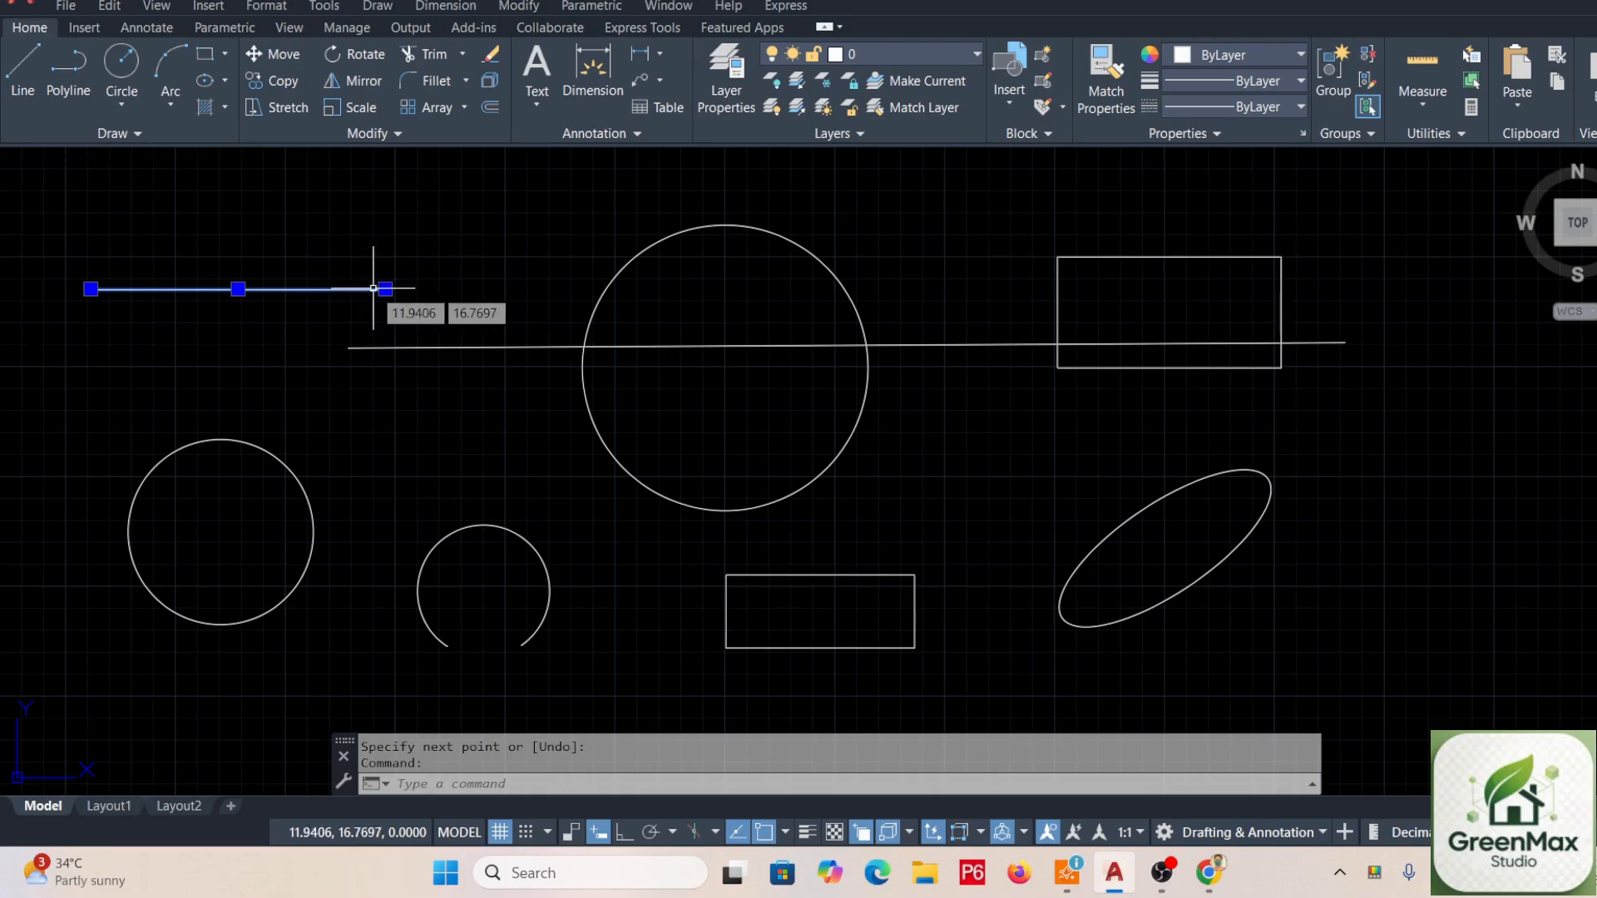
mouse_move(381, 291)
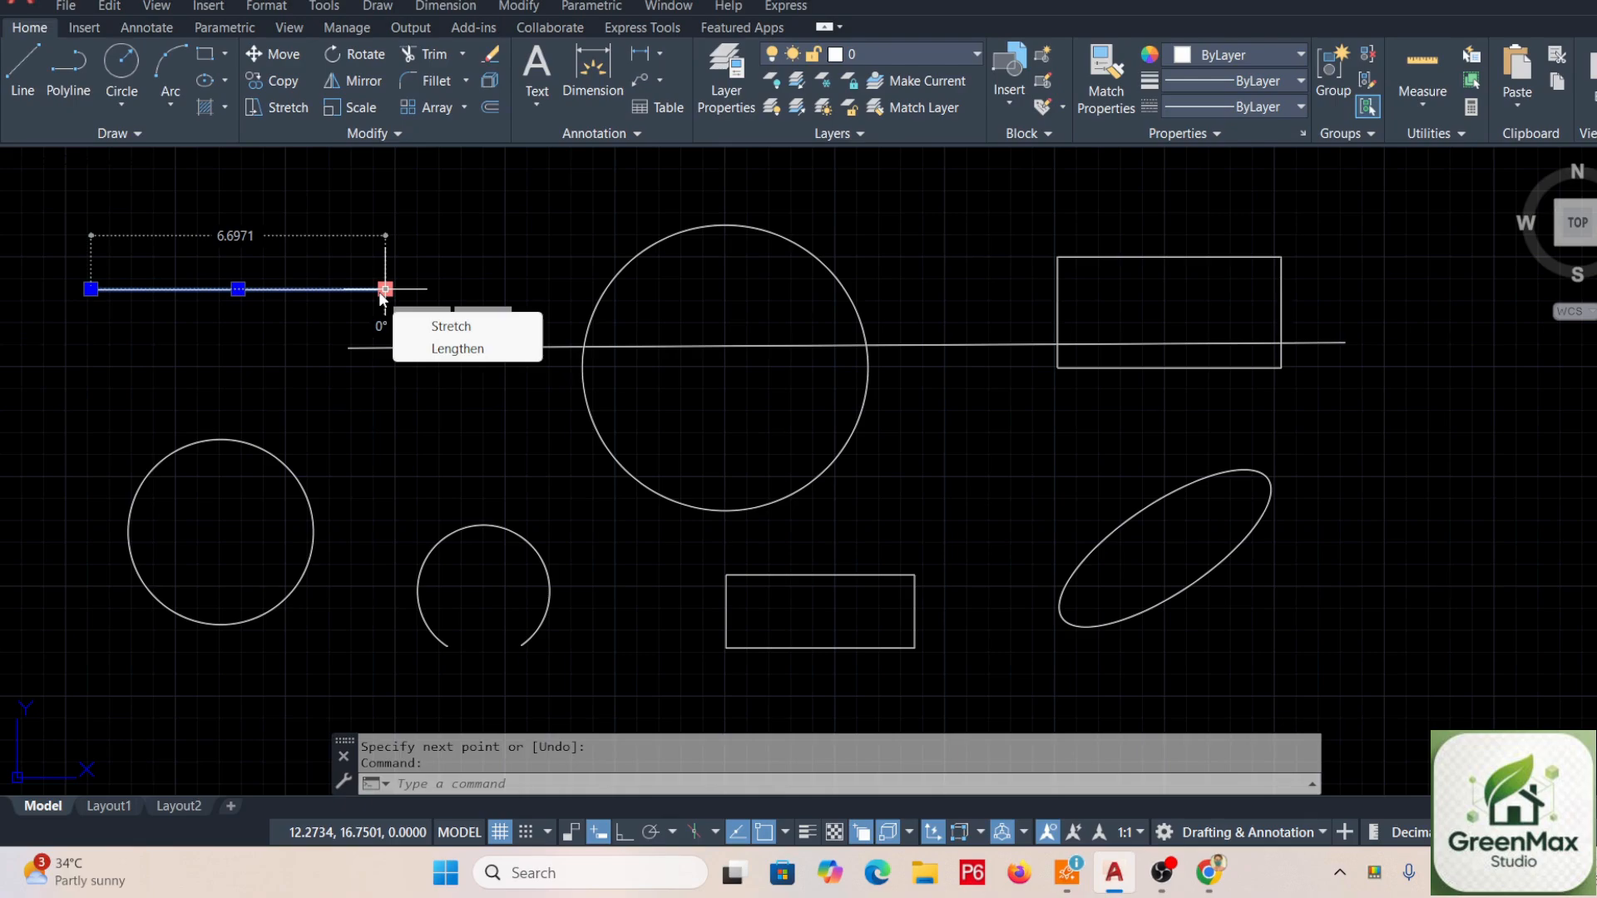
click(460, 323)
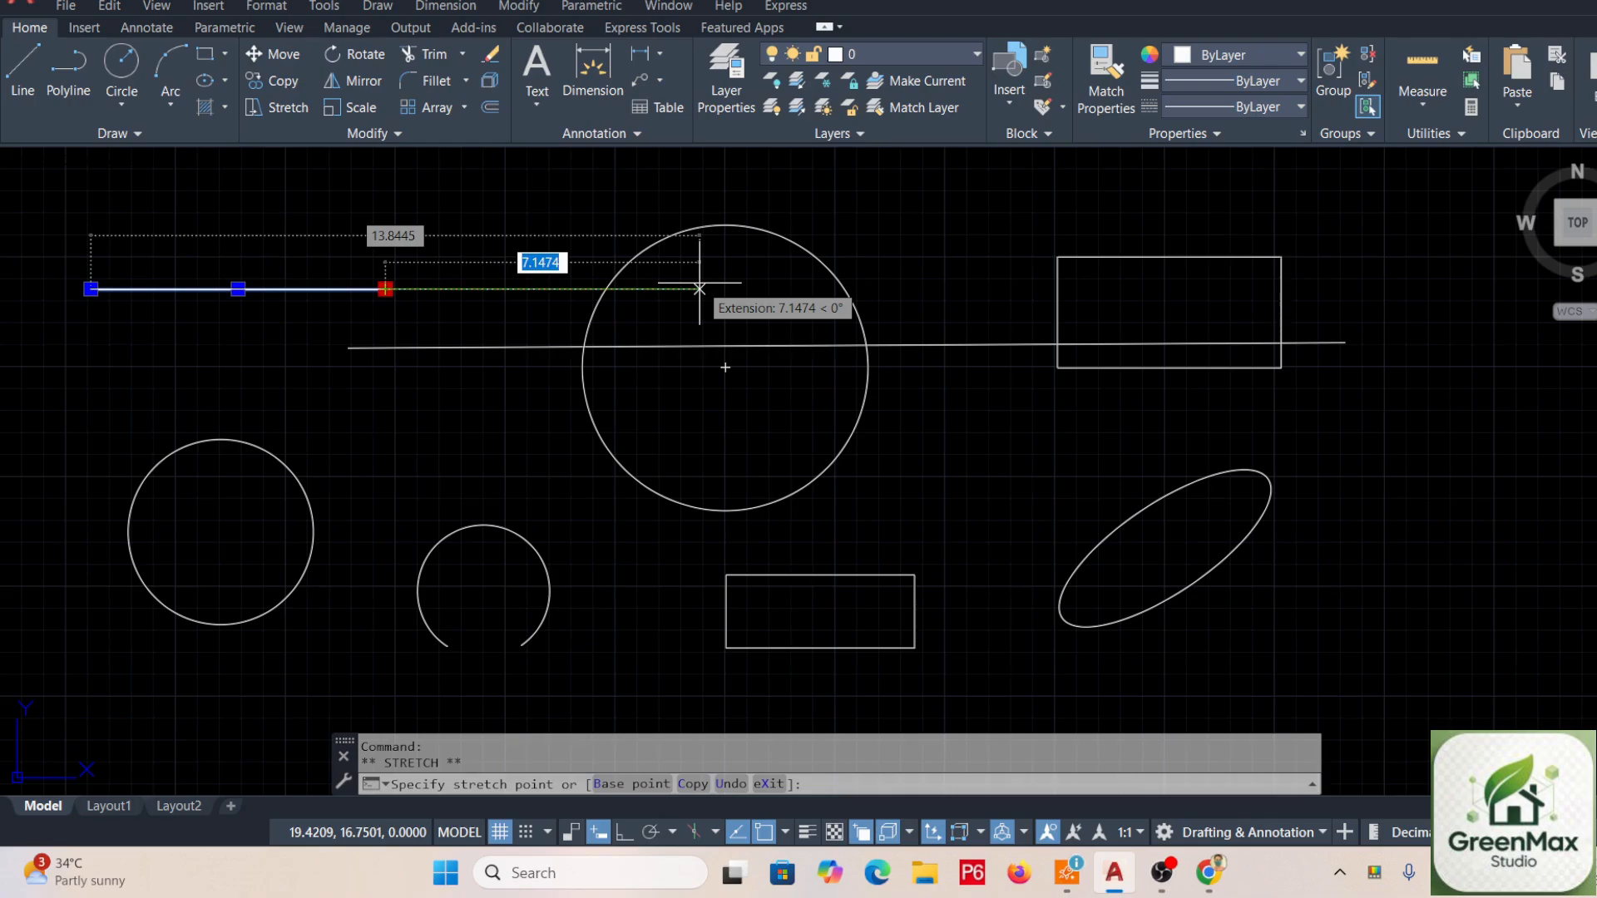
click(572, 289)
mouse_move(574, 289)
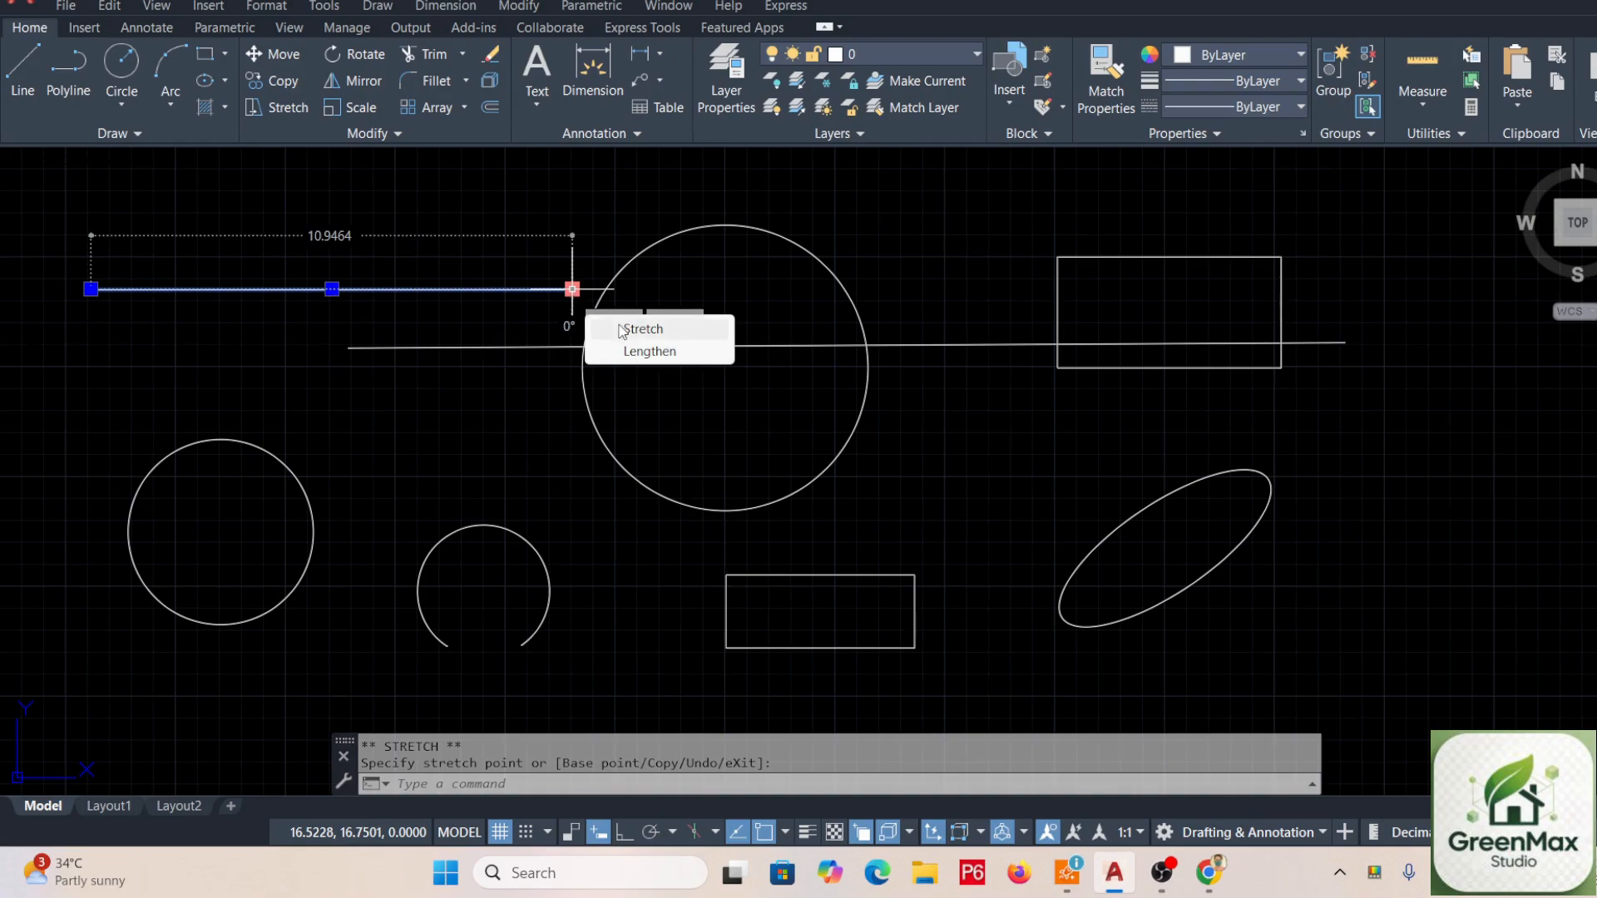
click(621, 331)
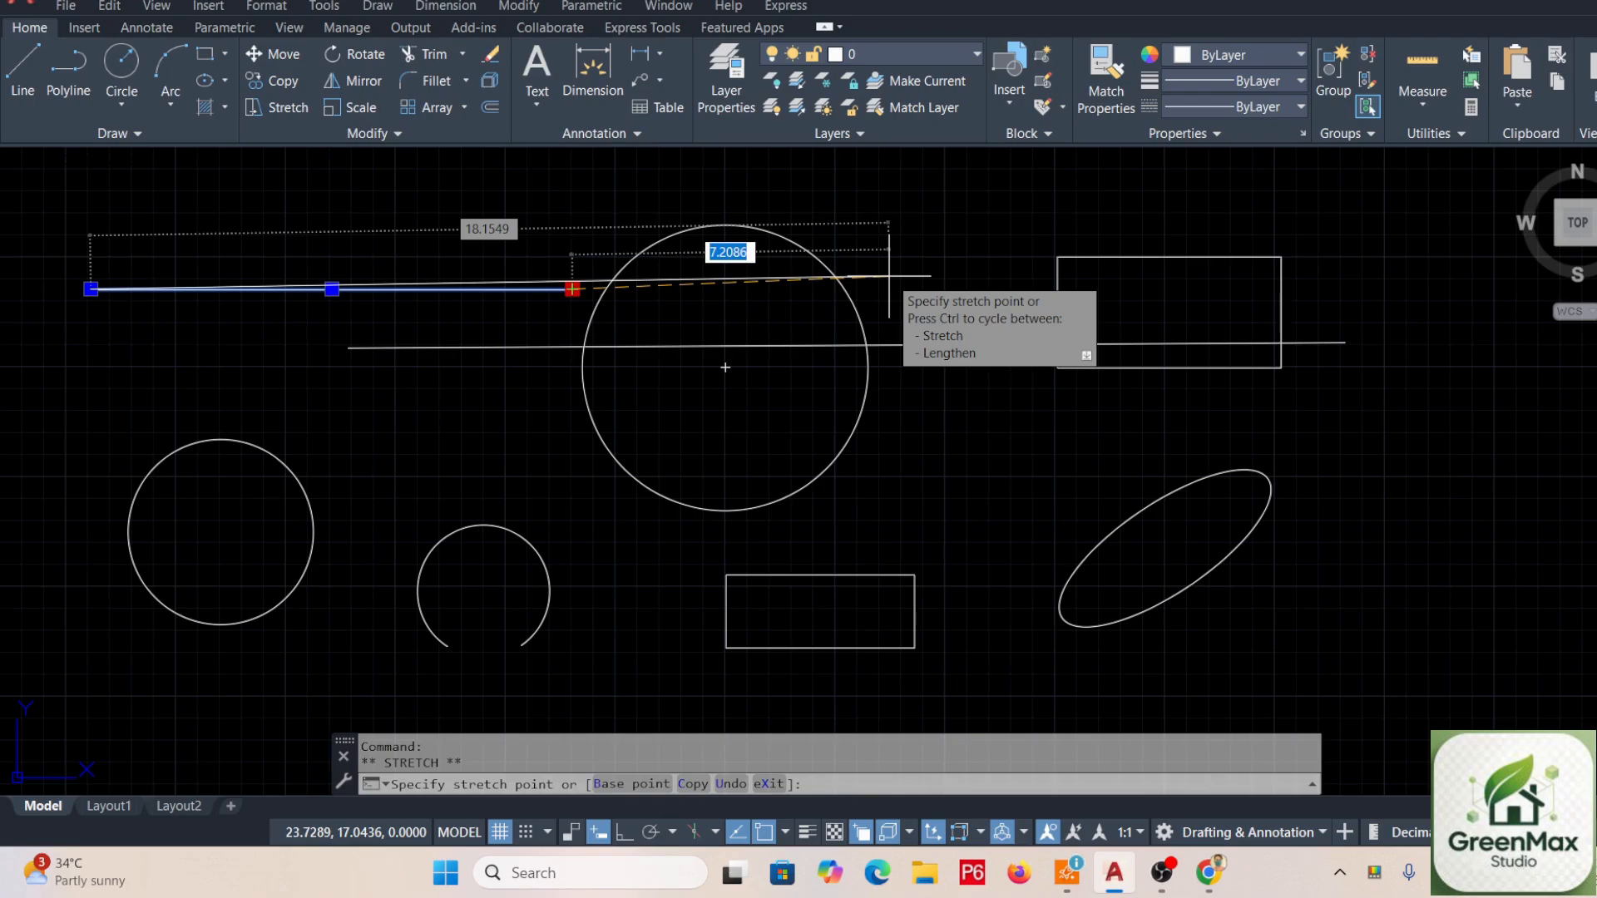
click(889, 275)
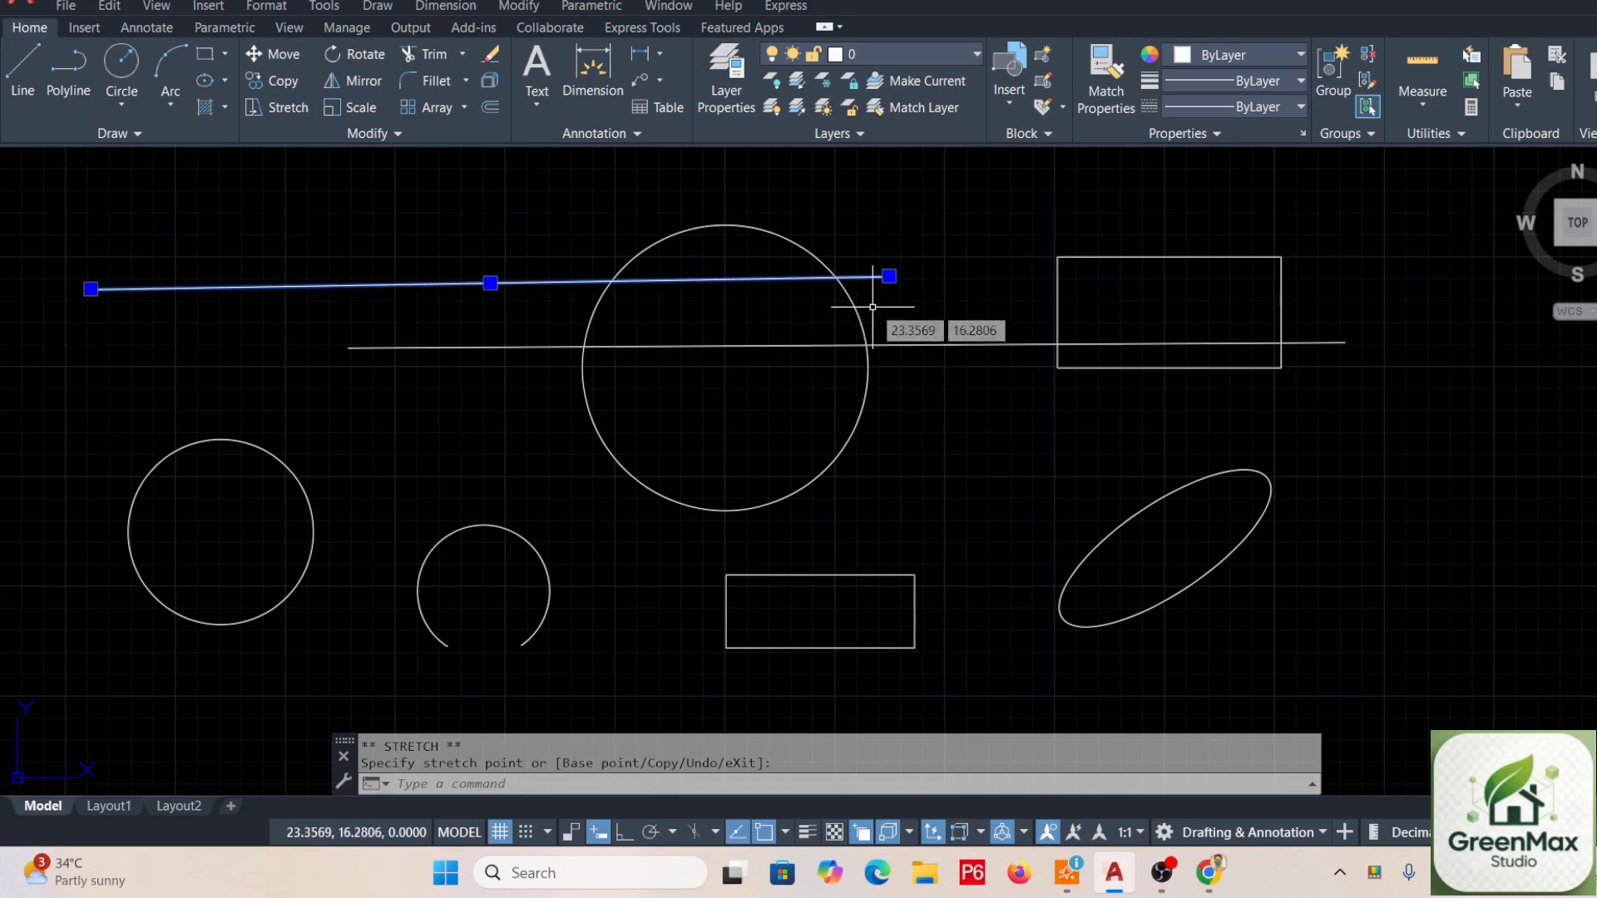
Lengthen the line from its right endpoint into the upper-right rectangle, to about 26.22 units.
mouse_move(889, 277)
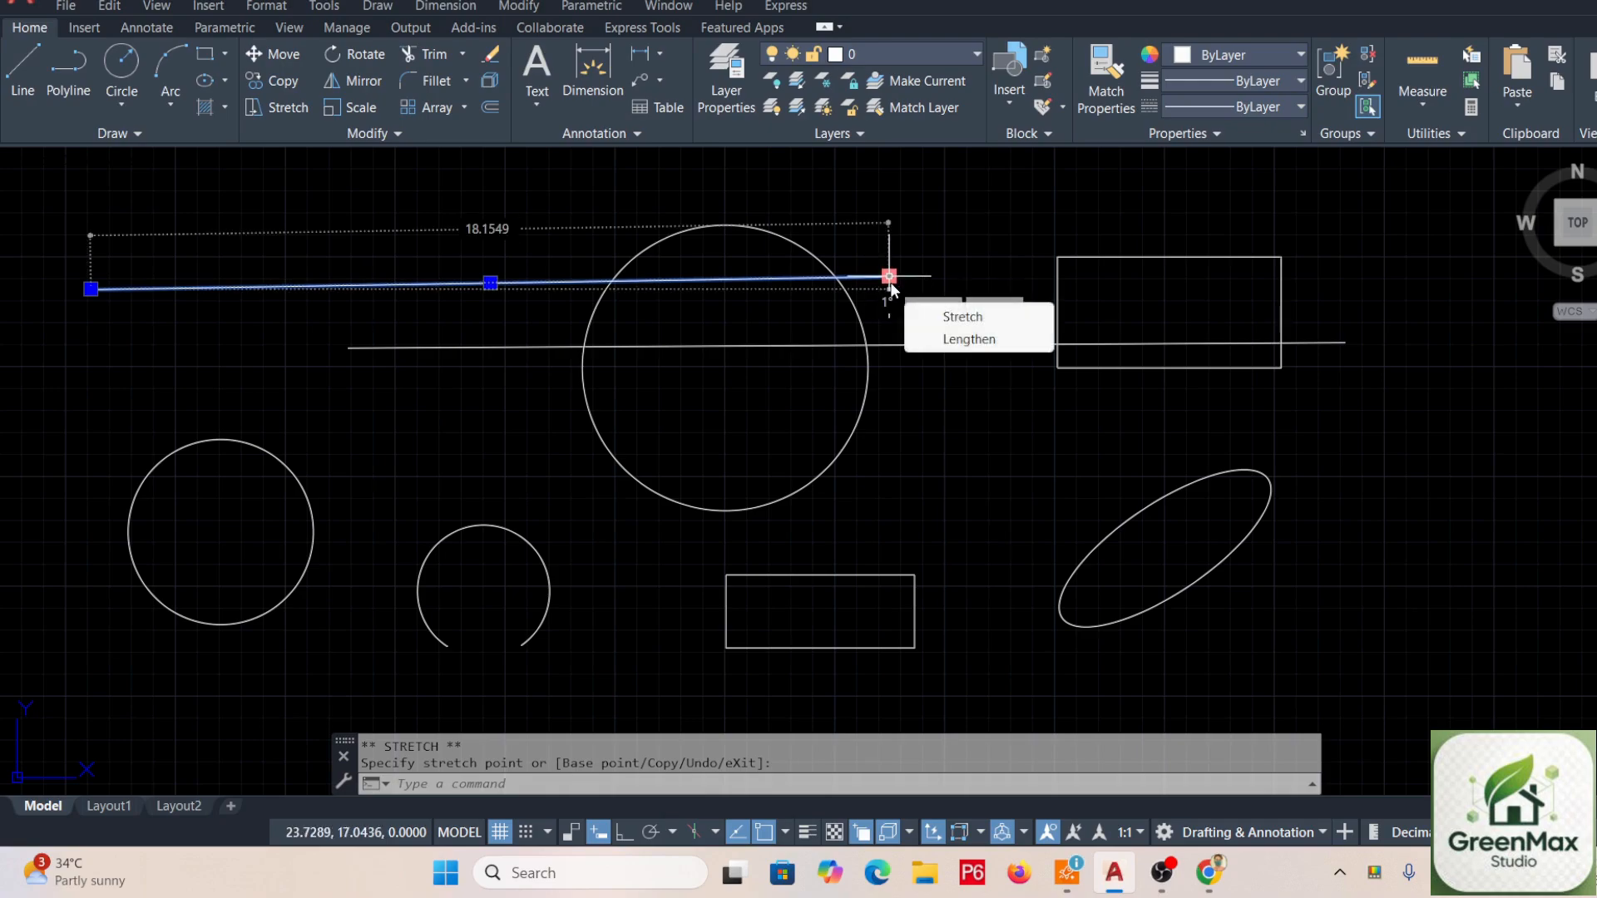
click(959, 341)
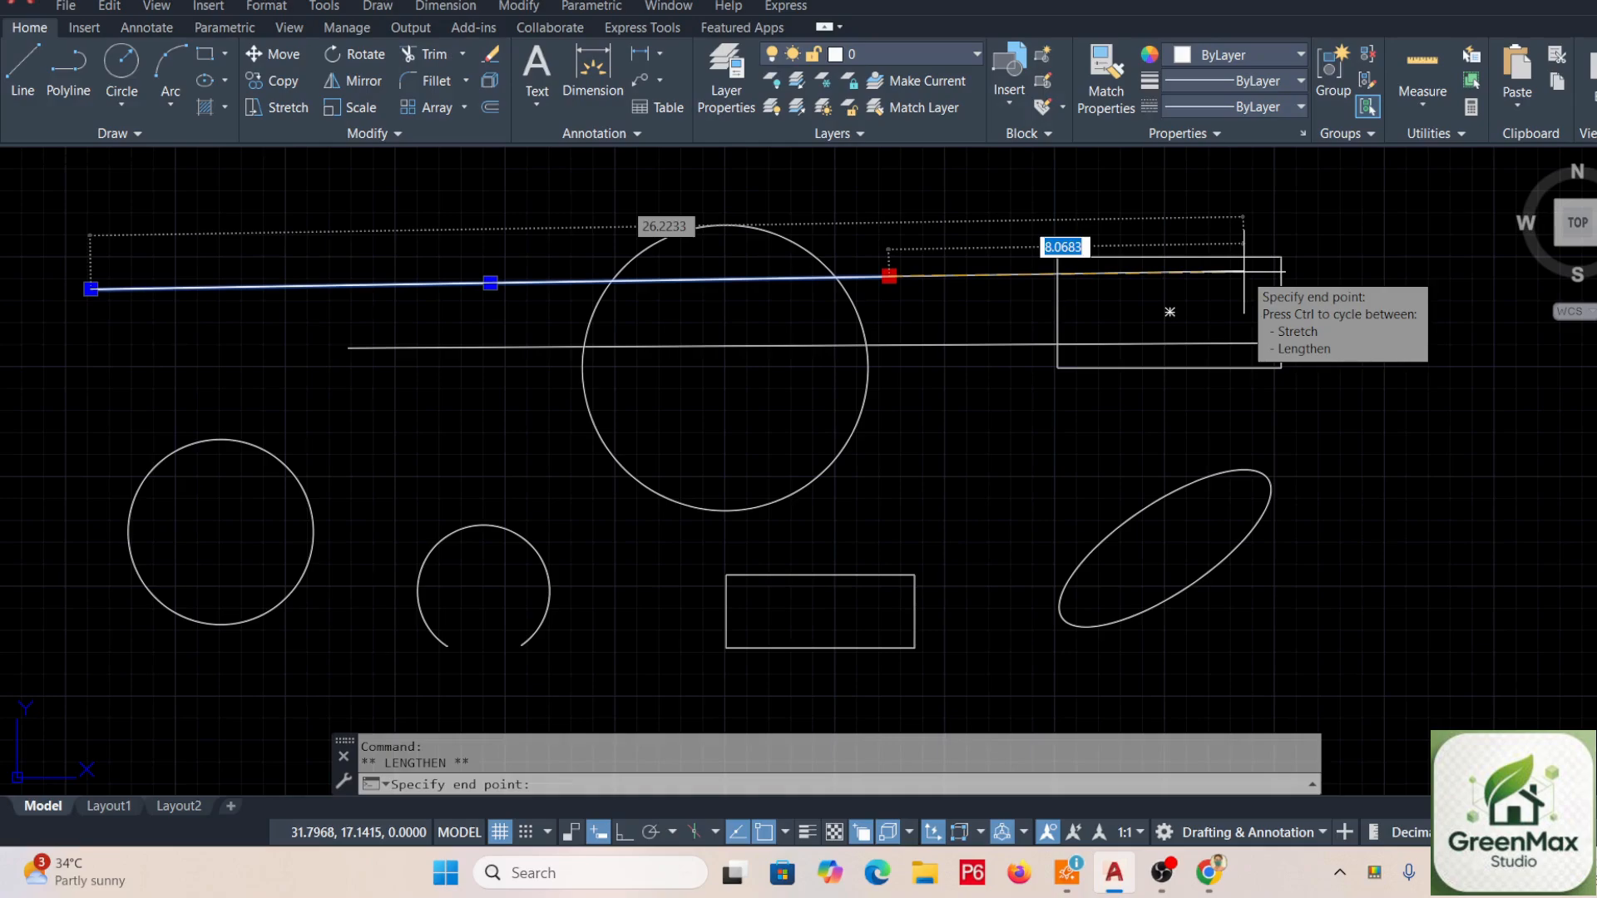
click(1244, 271)
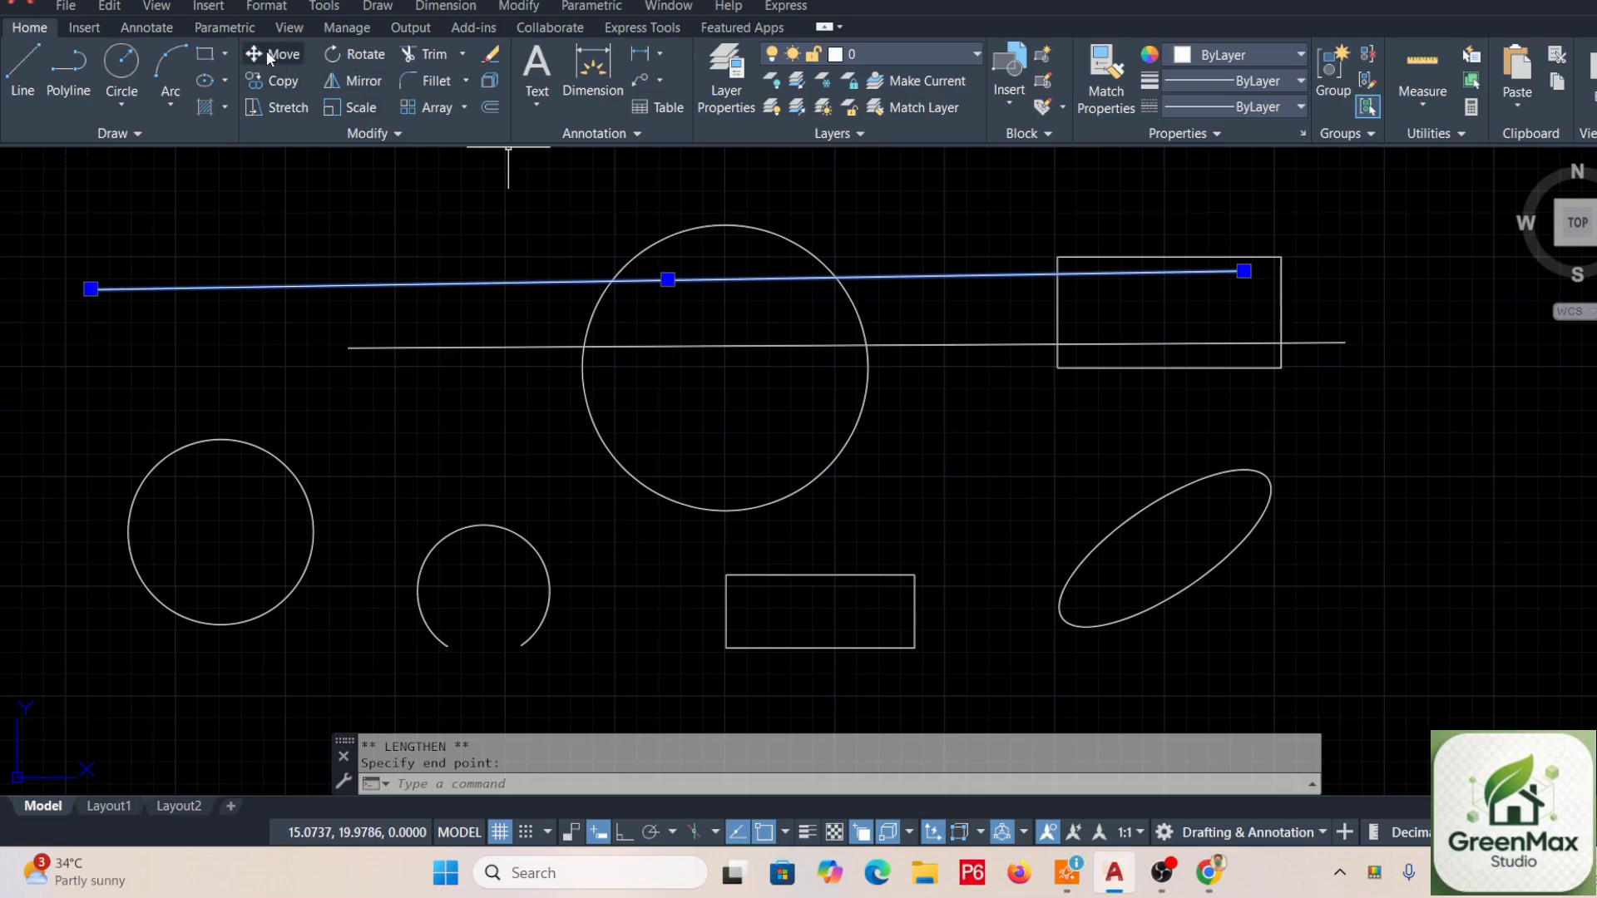
Stretch the line's left endpoint up and inward, and again down to near (7.61, 16.07), making the line about 24.21 long.
click(90, 289)
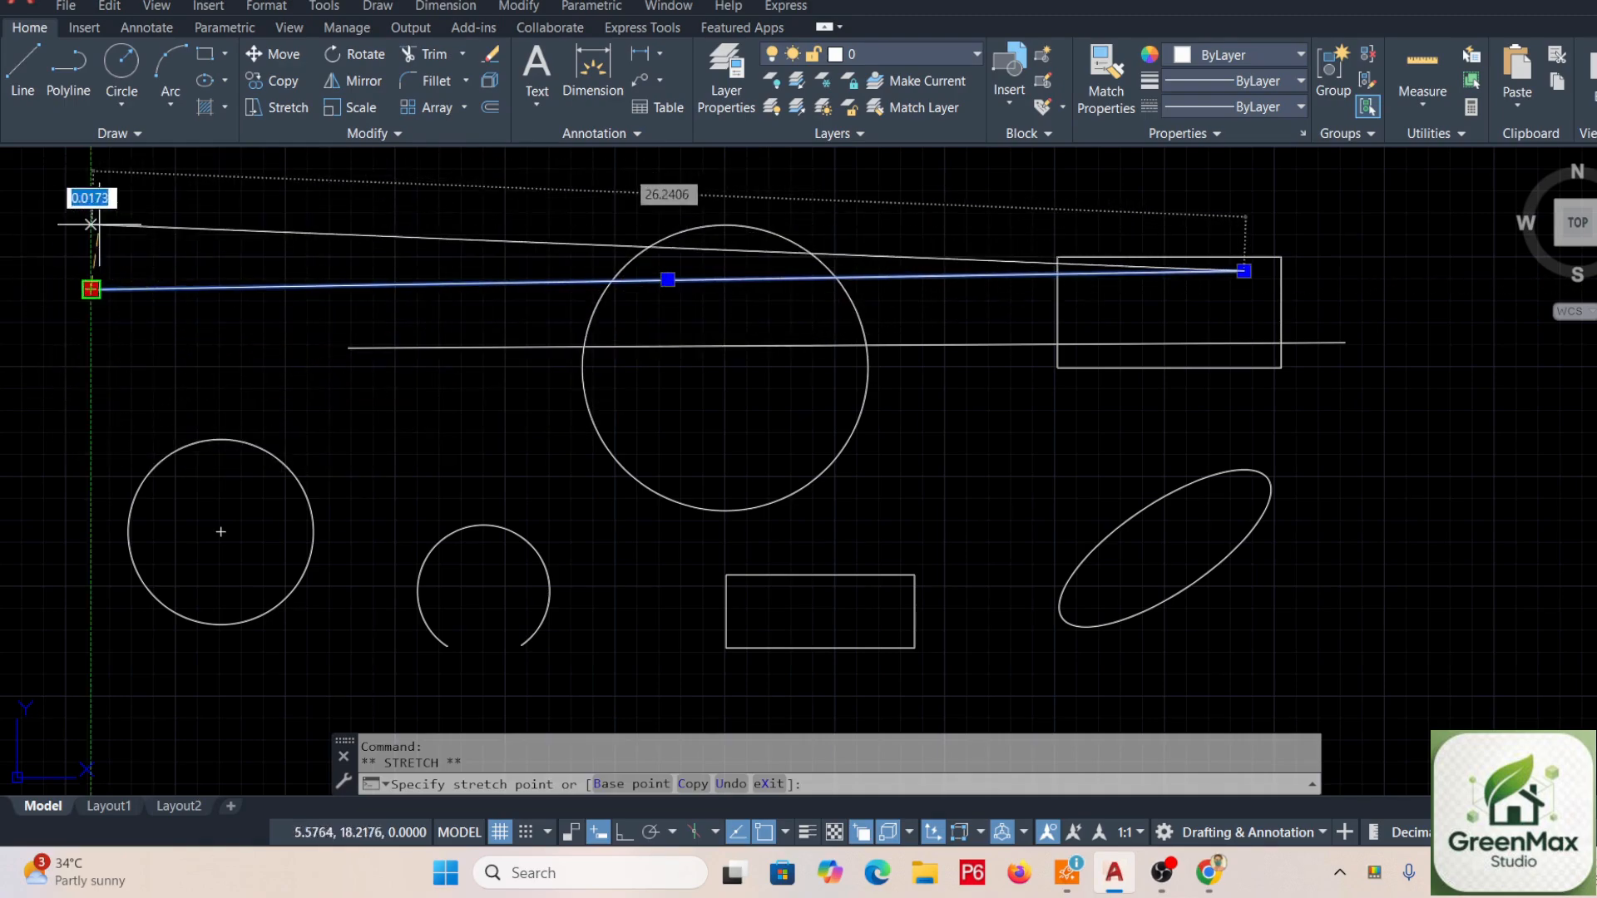
click(258, 207)
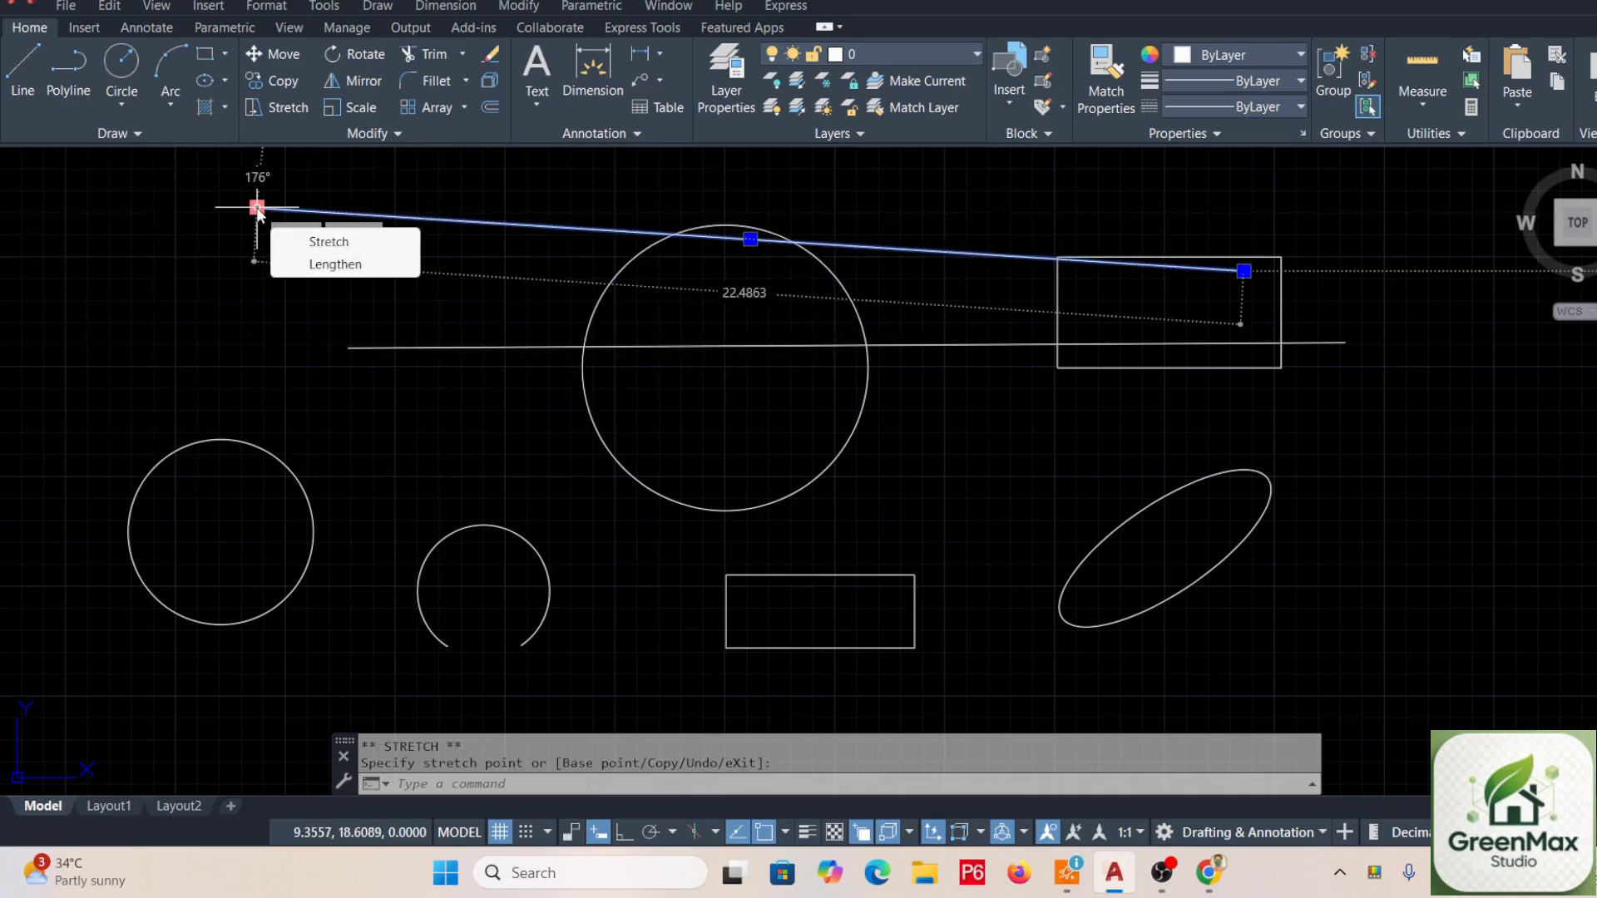
click(180, 318)
click(179, 312)
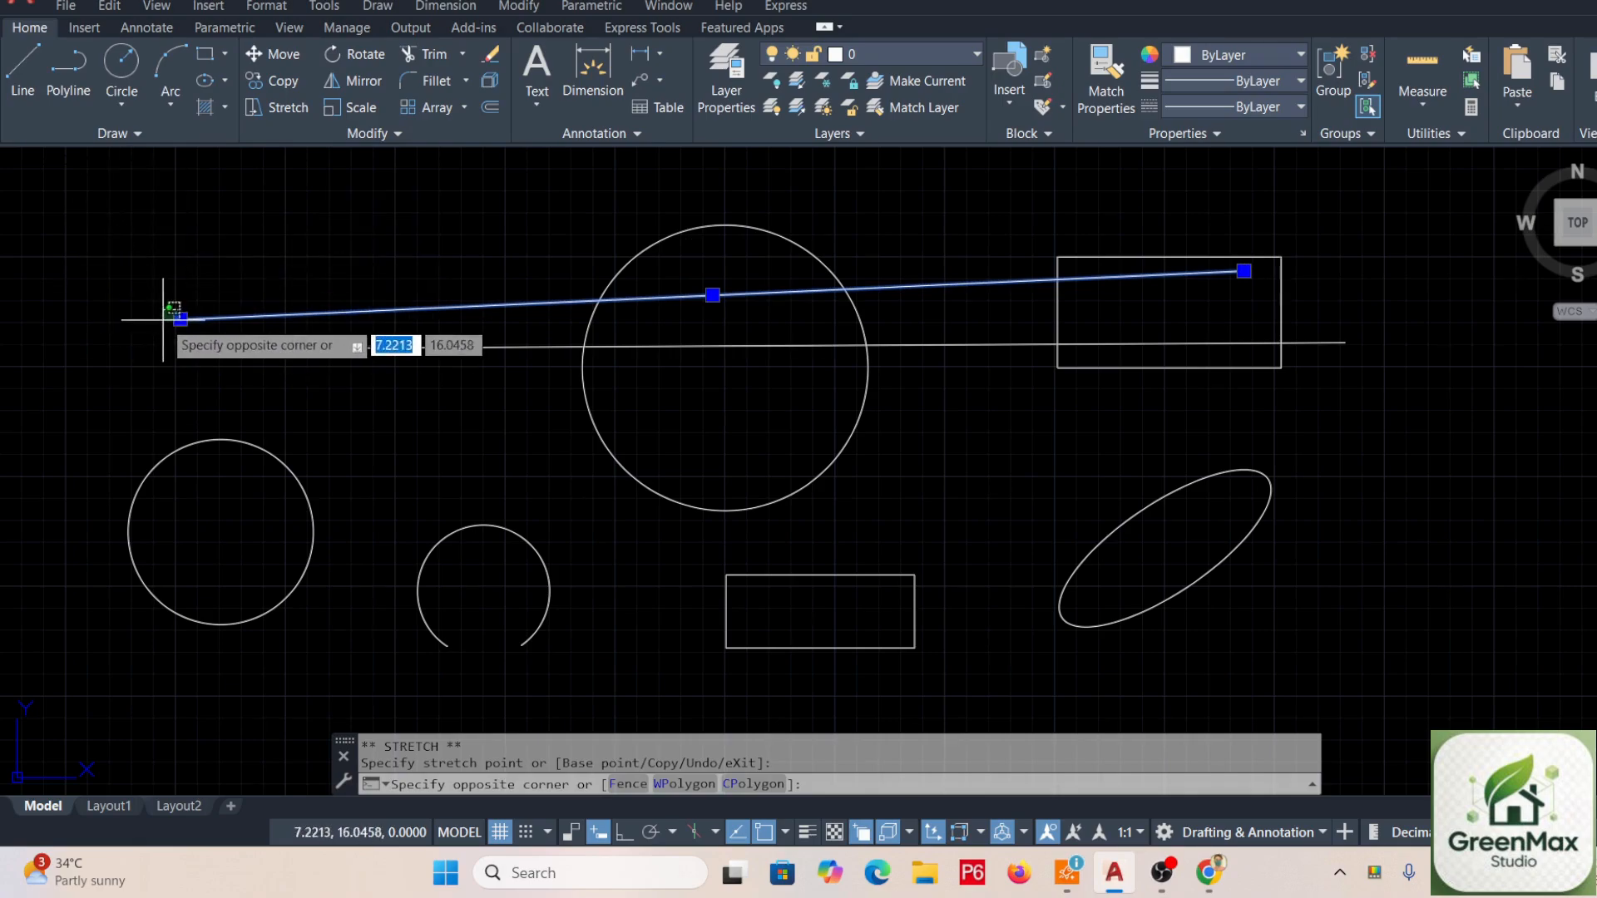
click(180, 318)
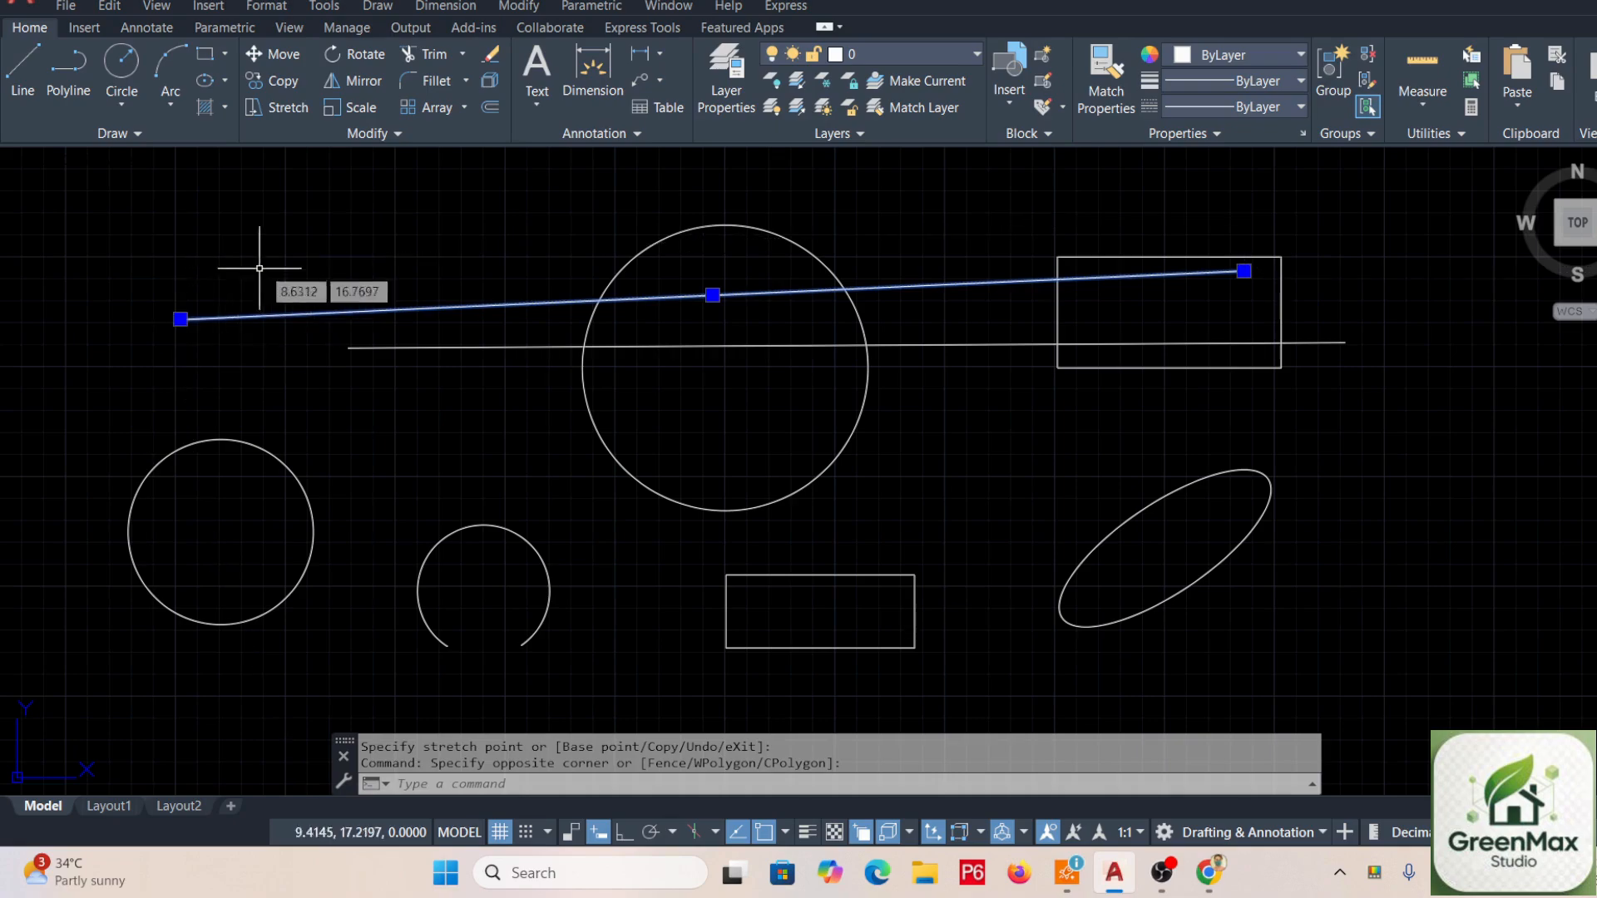
Rotate the line by about 29° around its left endpoint.
click(180, 319)
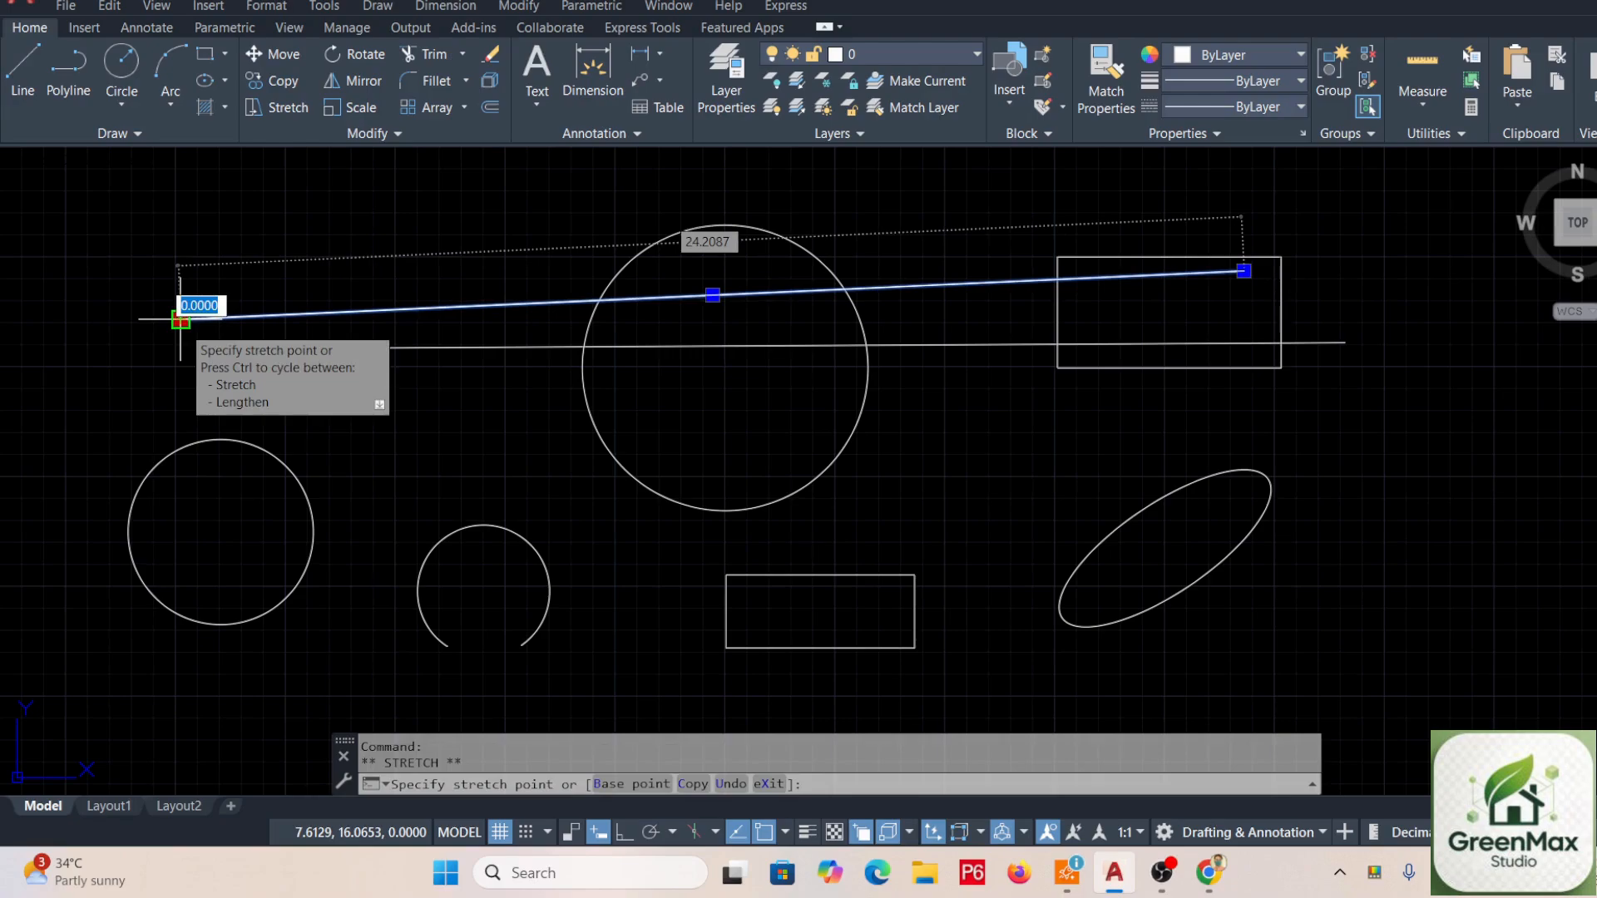
key(space)
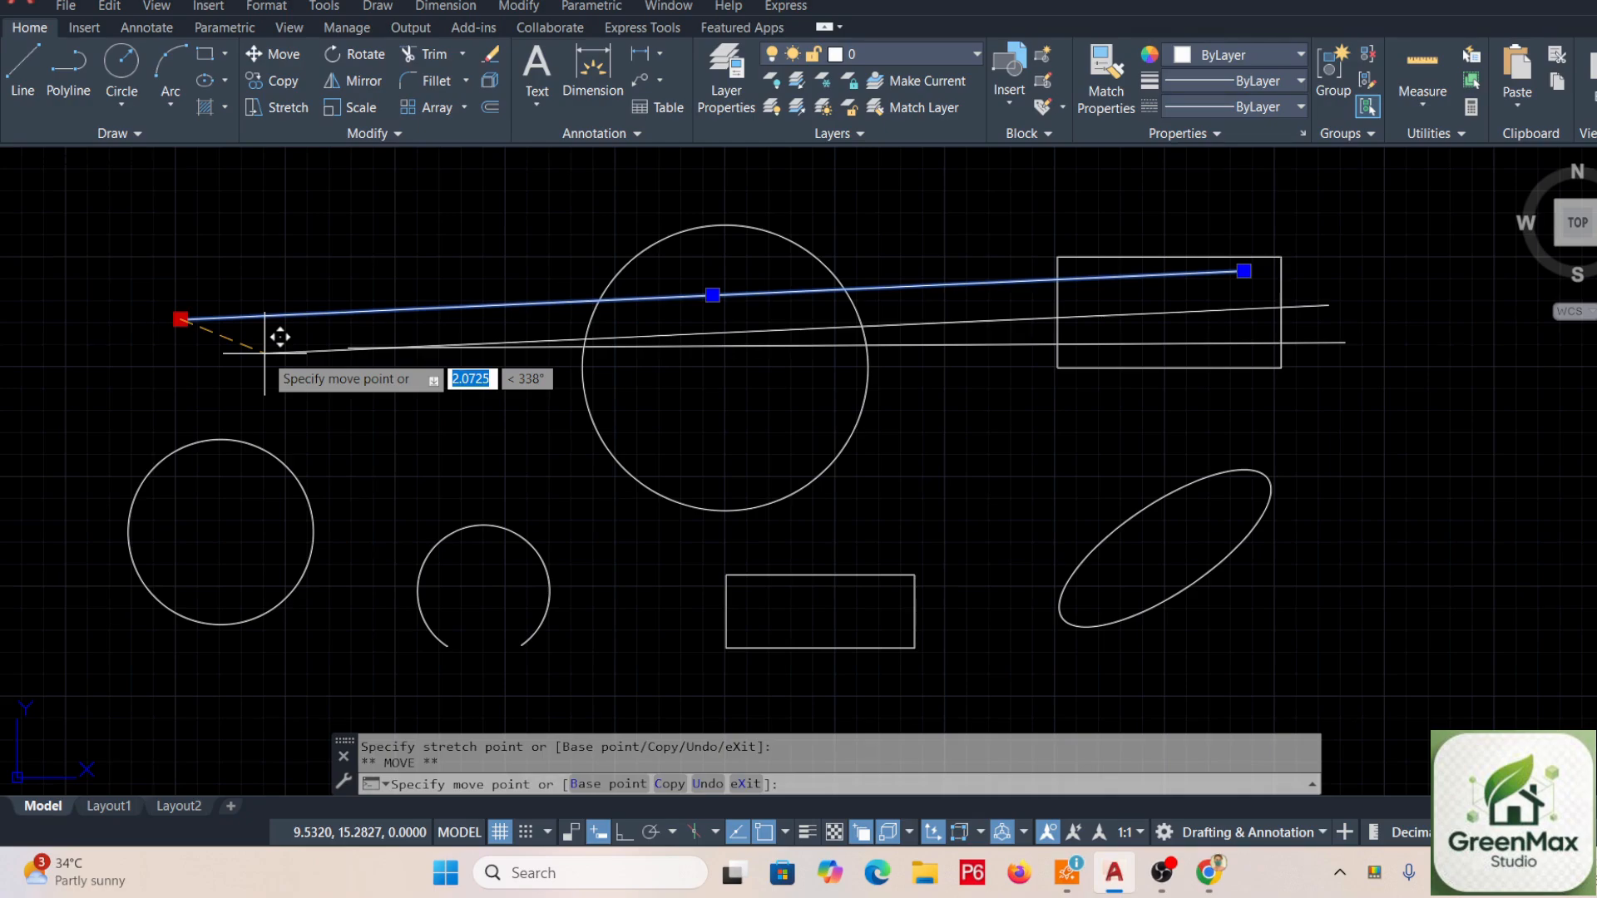
key(space)
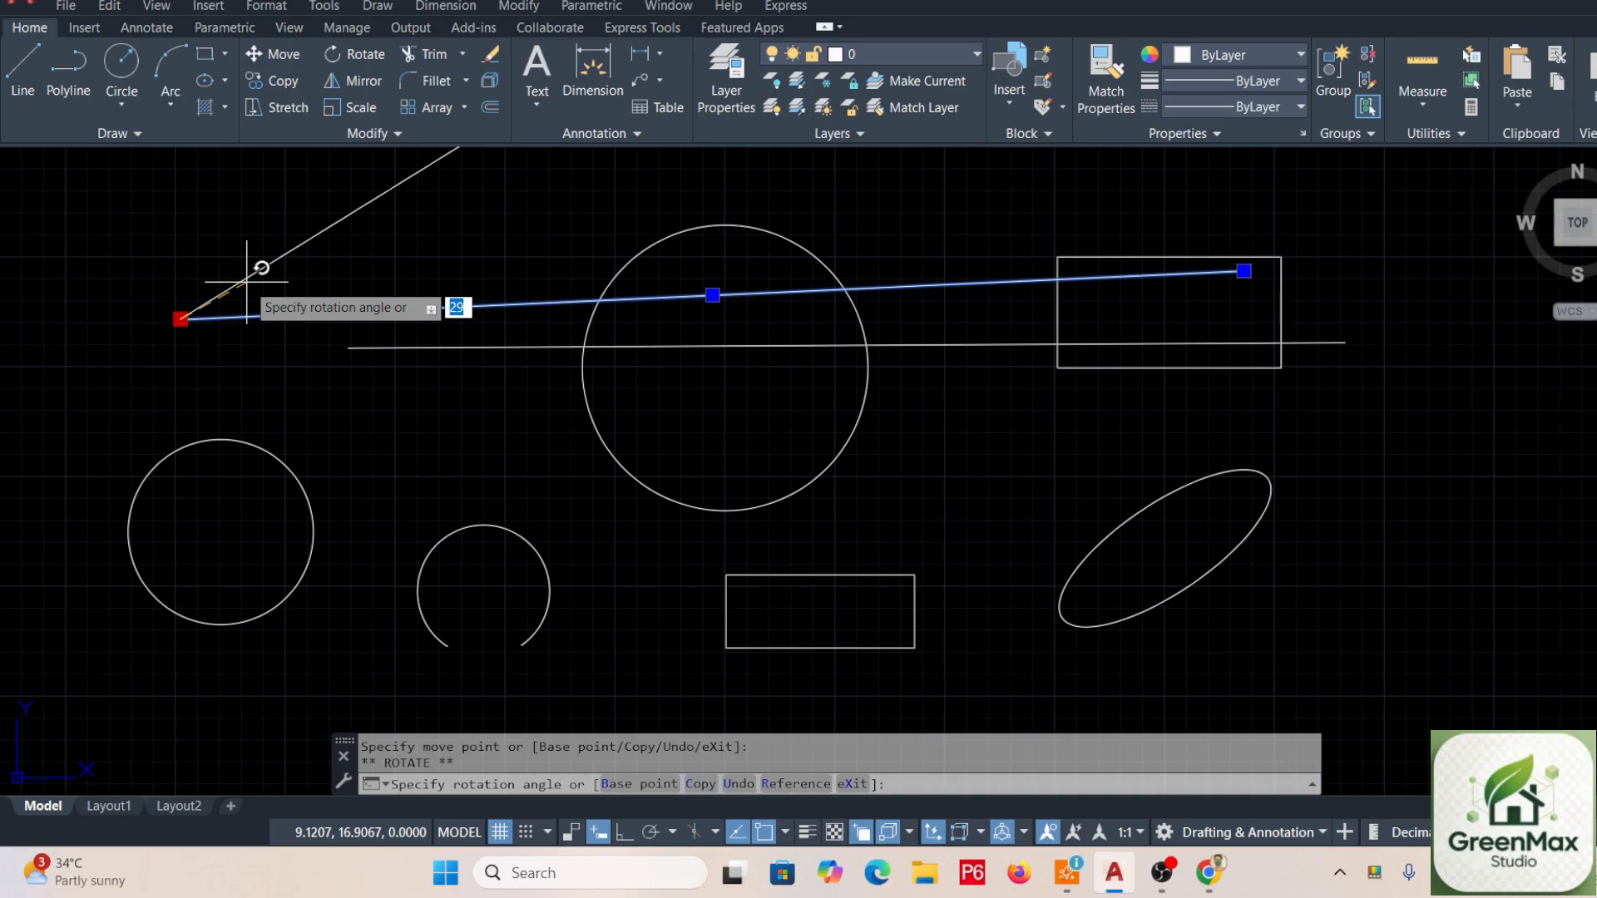
click(247, 282)
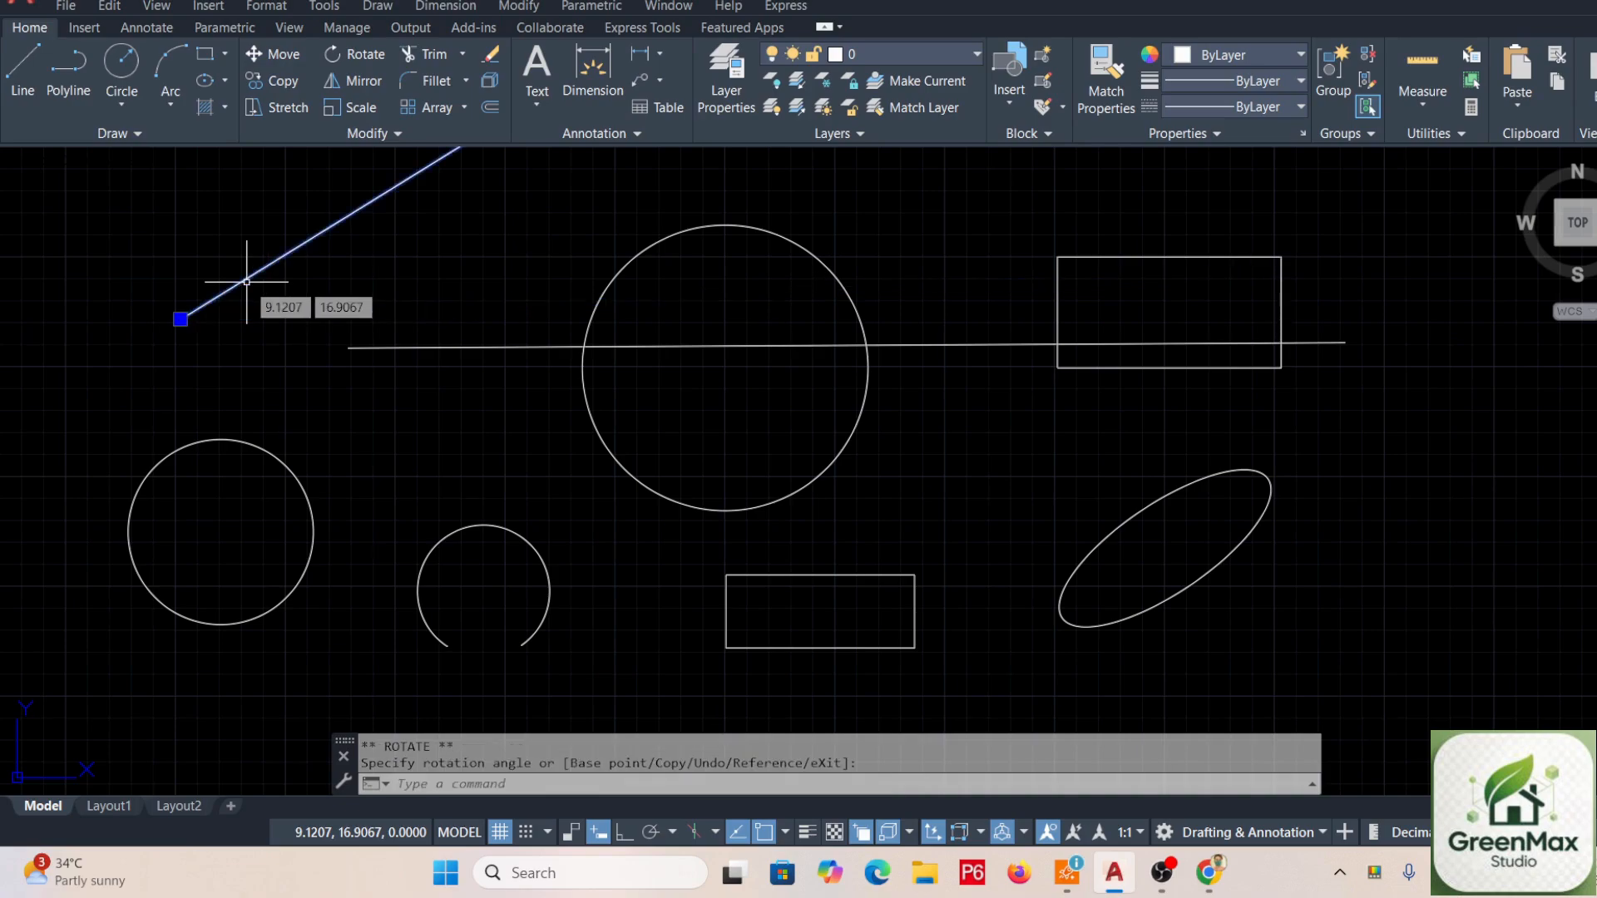
Move the rotated line right and down so its lower end sits beside the long horizontal line's left end, and reselect it.
click(271, 55)
click(209, 301)
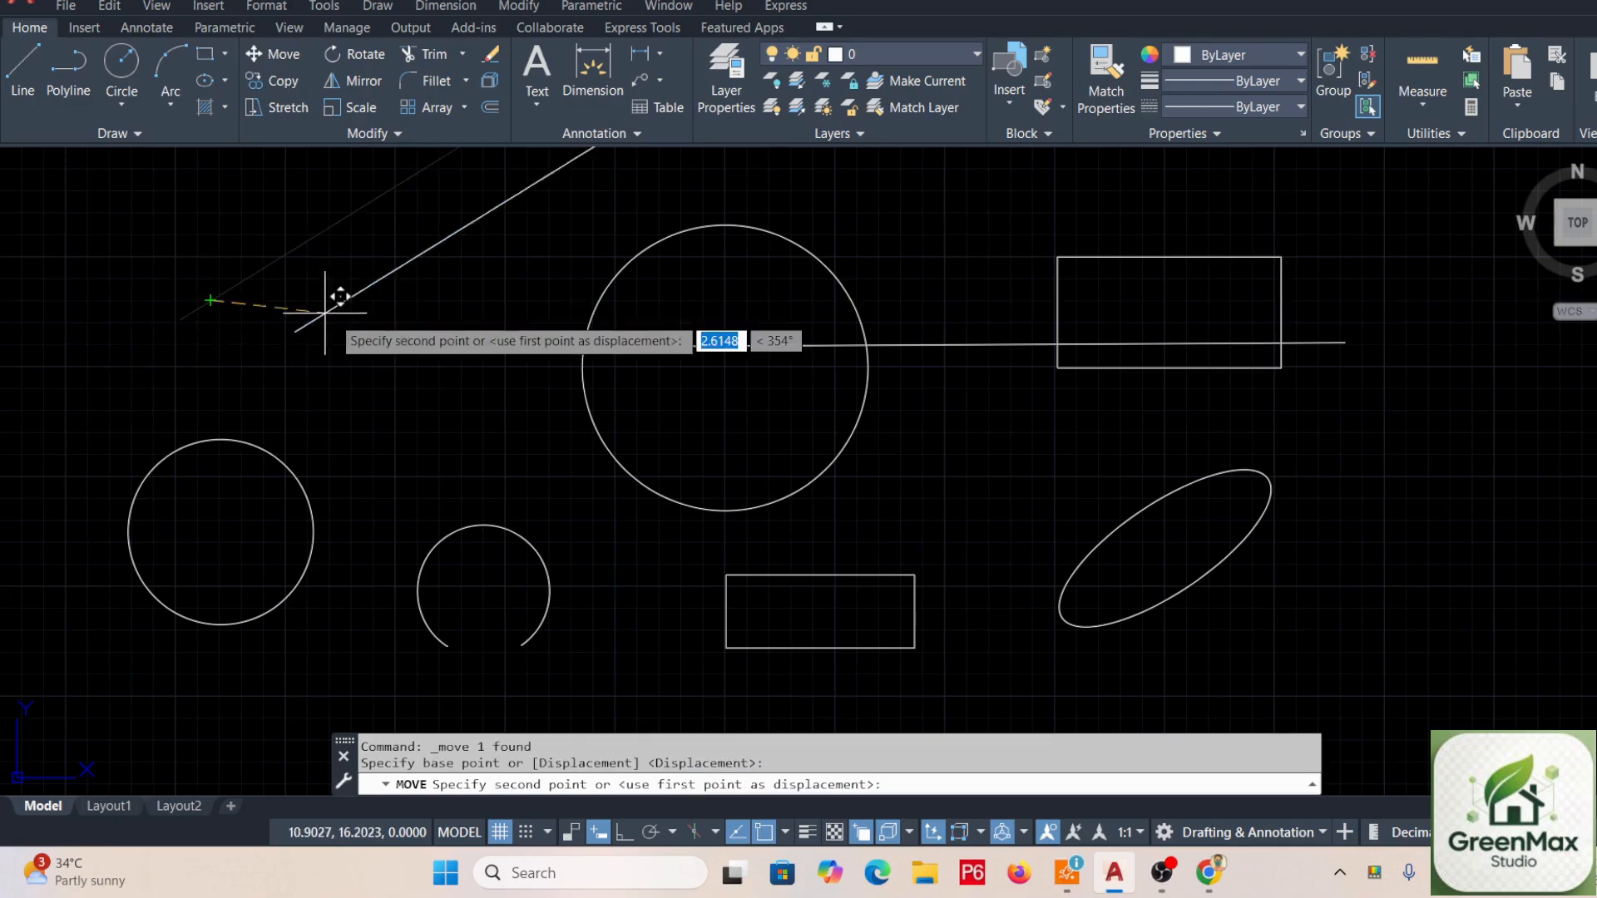
click(348, 330)
mouse_move(321, 343)
mouse_down()
mouse_move(321, 299)
mouse_move(267, 285)
mouse_move(339, 218)
mouse_move(345, 170)
mouse_move(331, 191)
mouse_up()
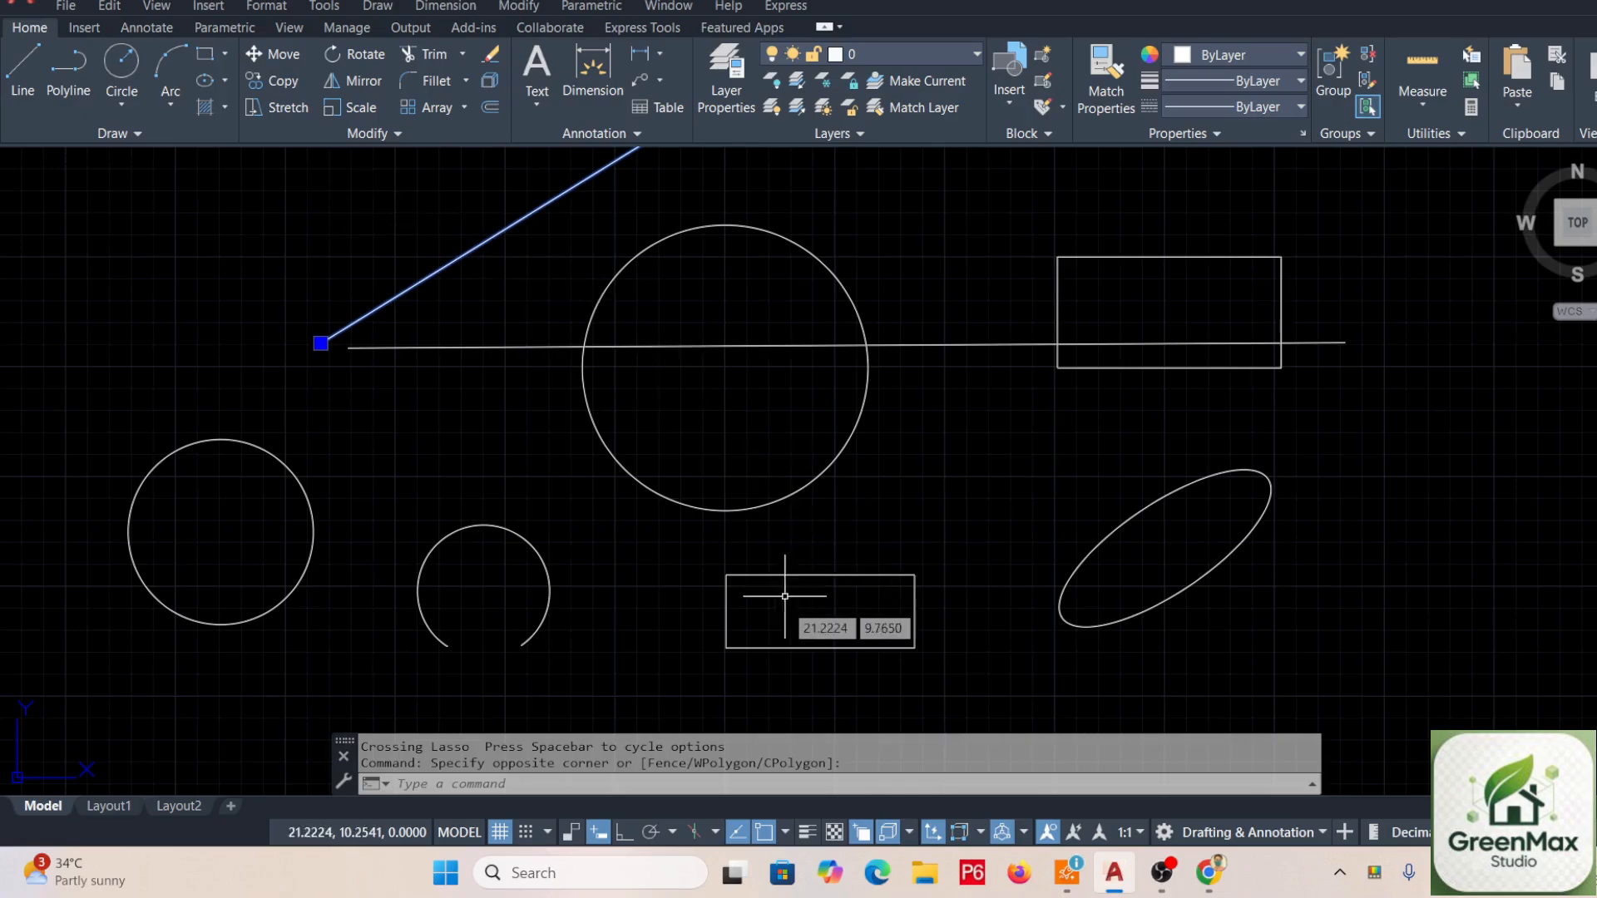
click(1173, 878)
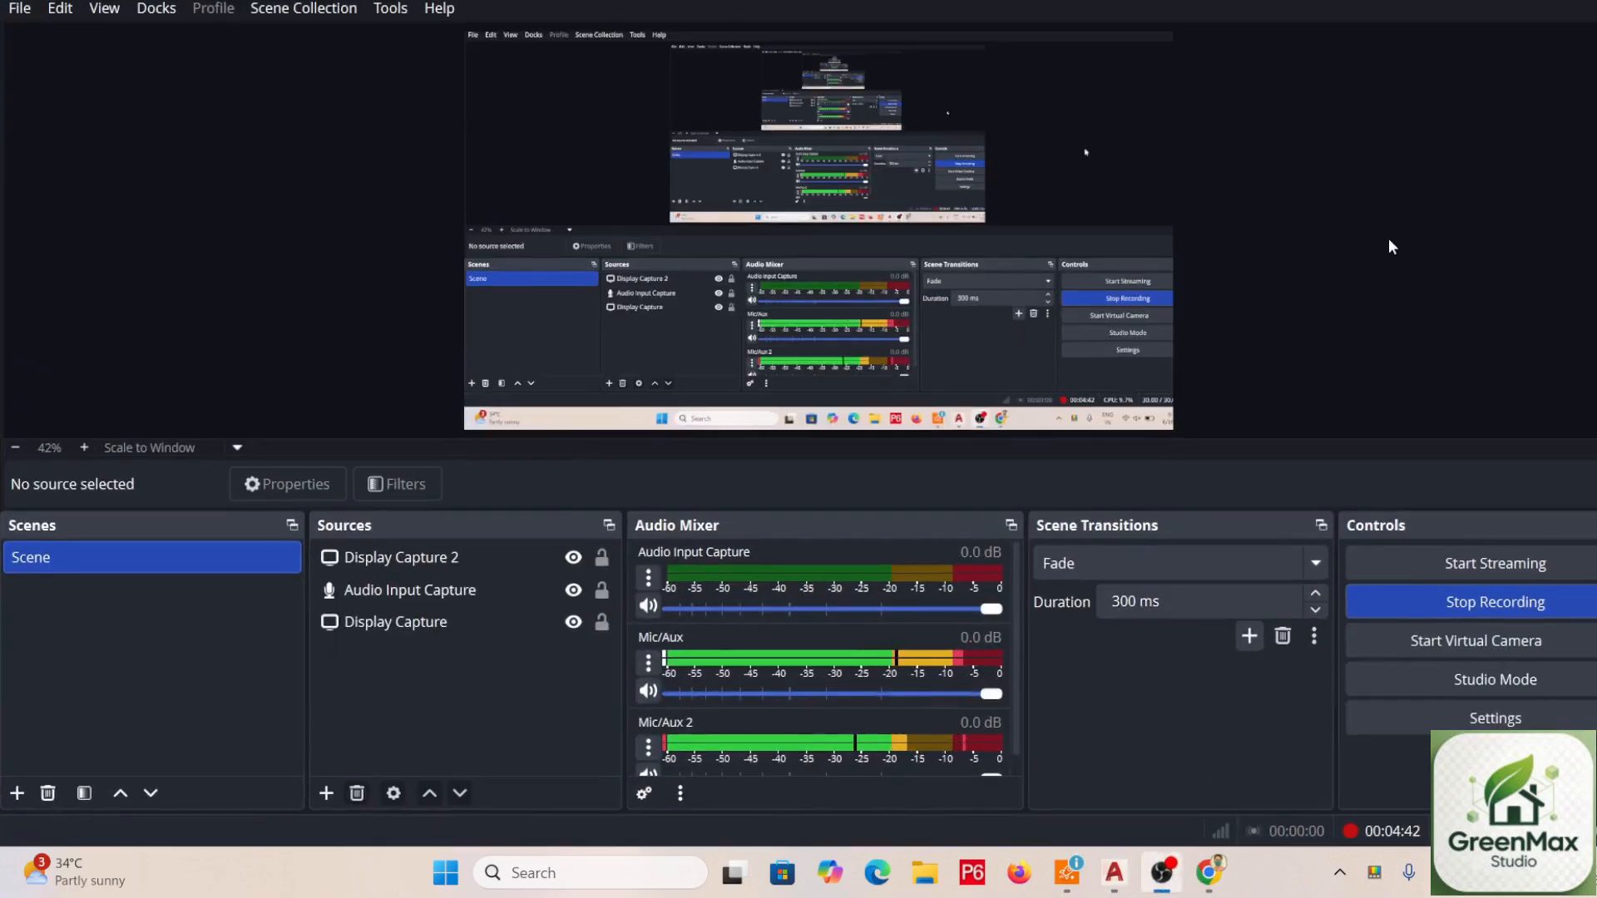
click(1577, 2)
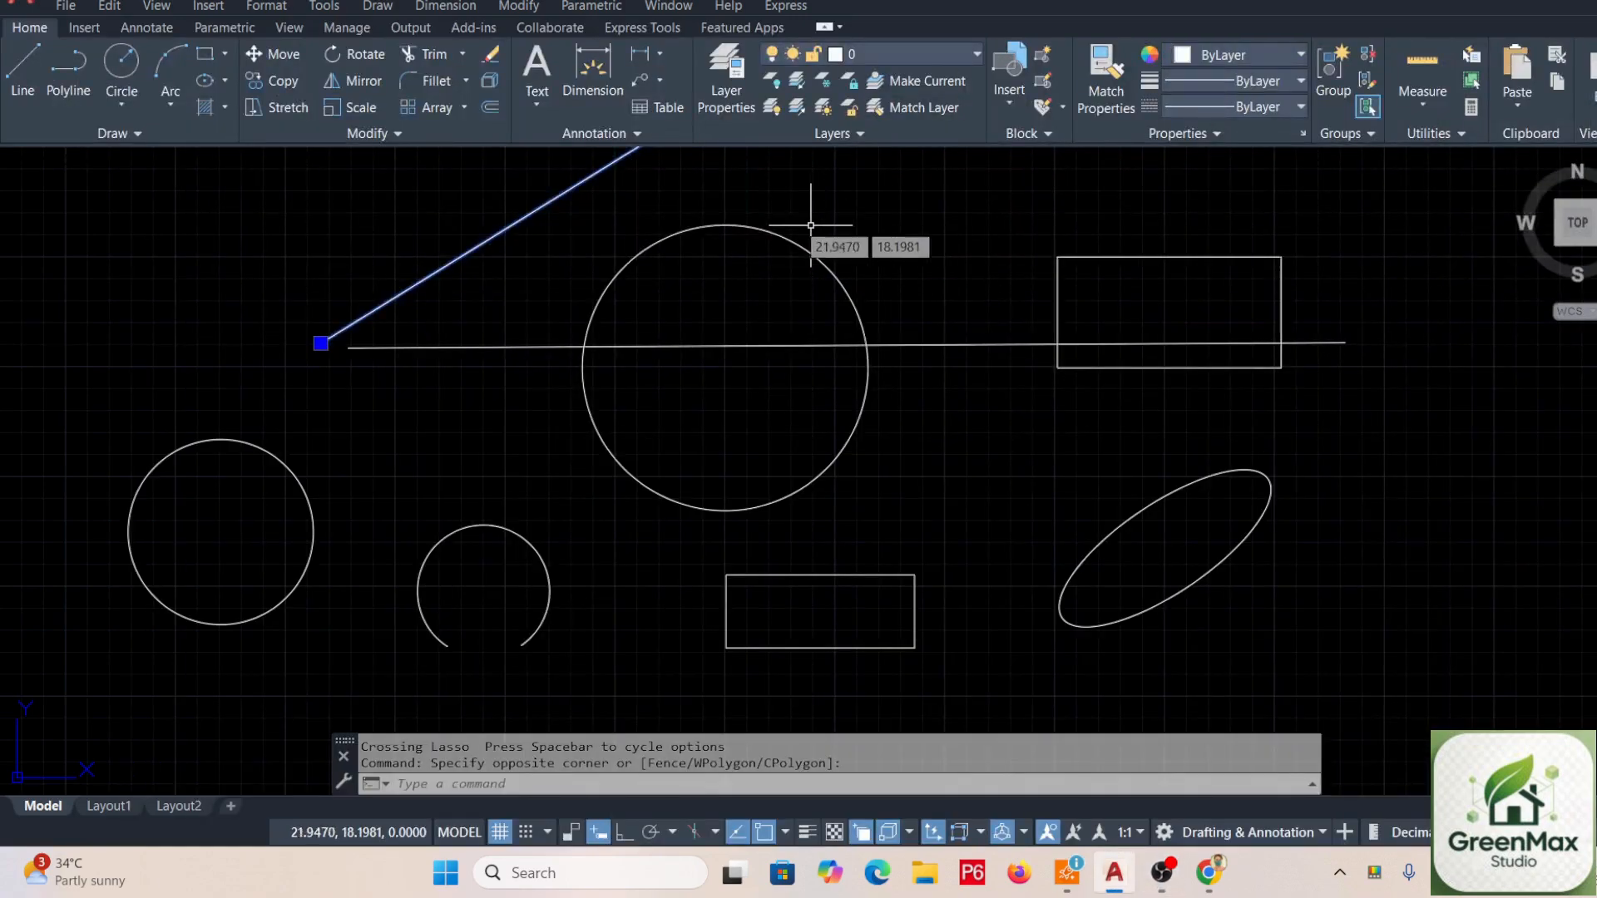
Enlarge the large central circle by stretching its right quadrant outward to a radius of about 4.4 units.
click(716, 225)
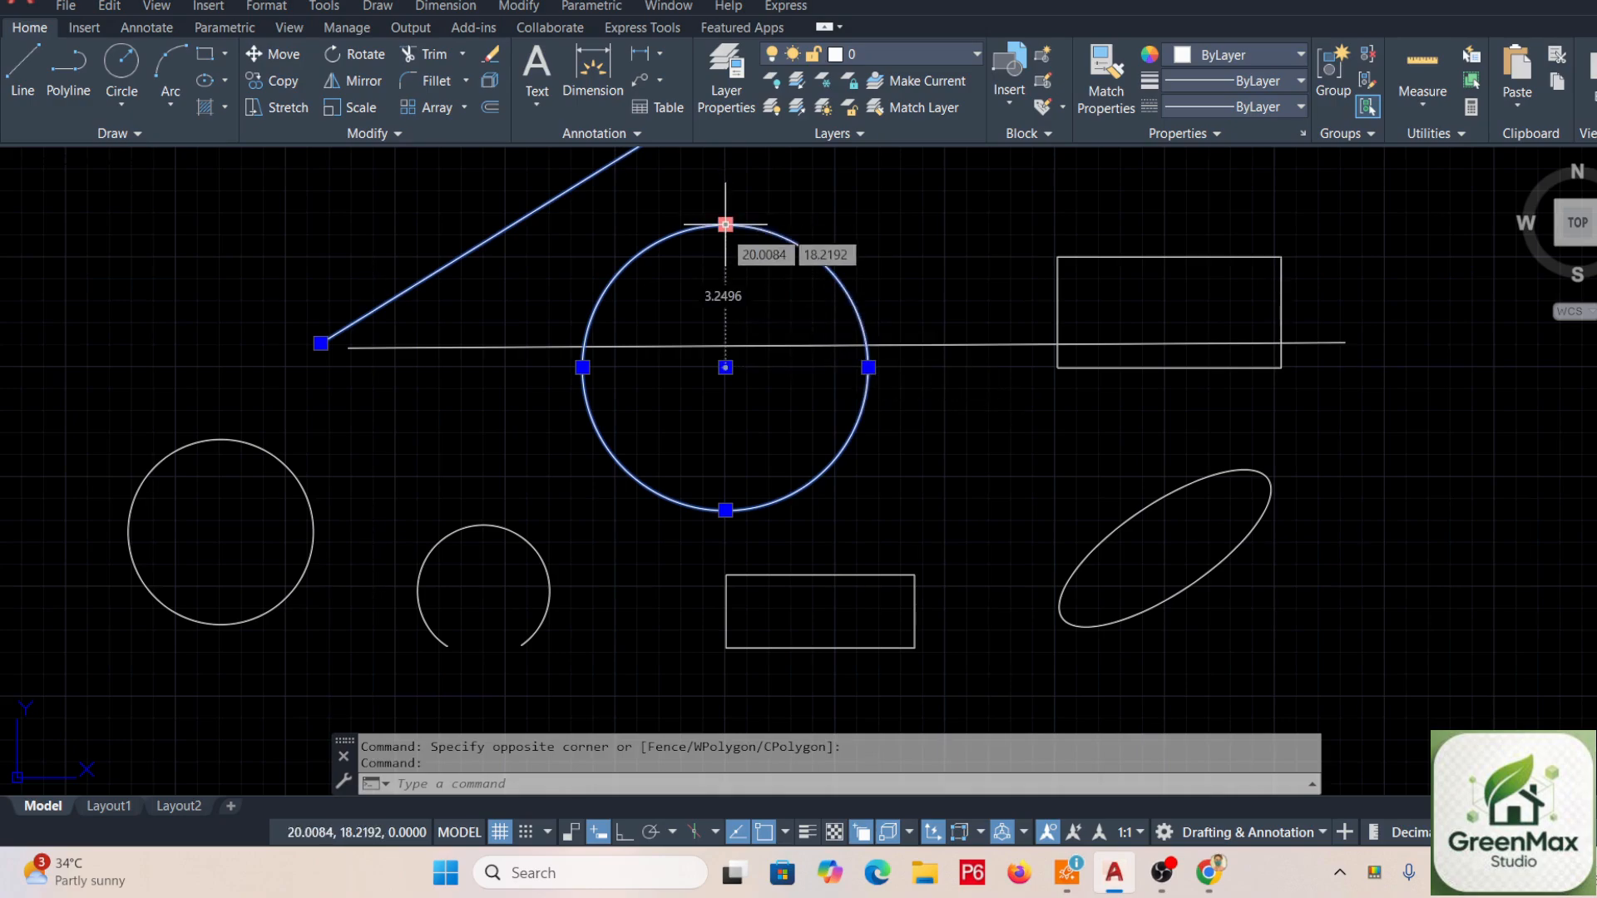
click(869, 367)
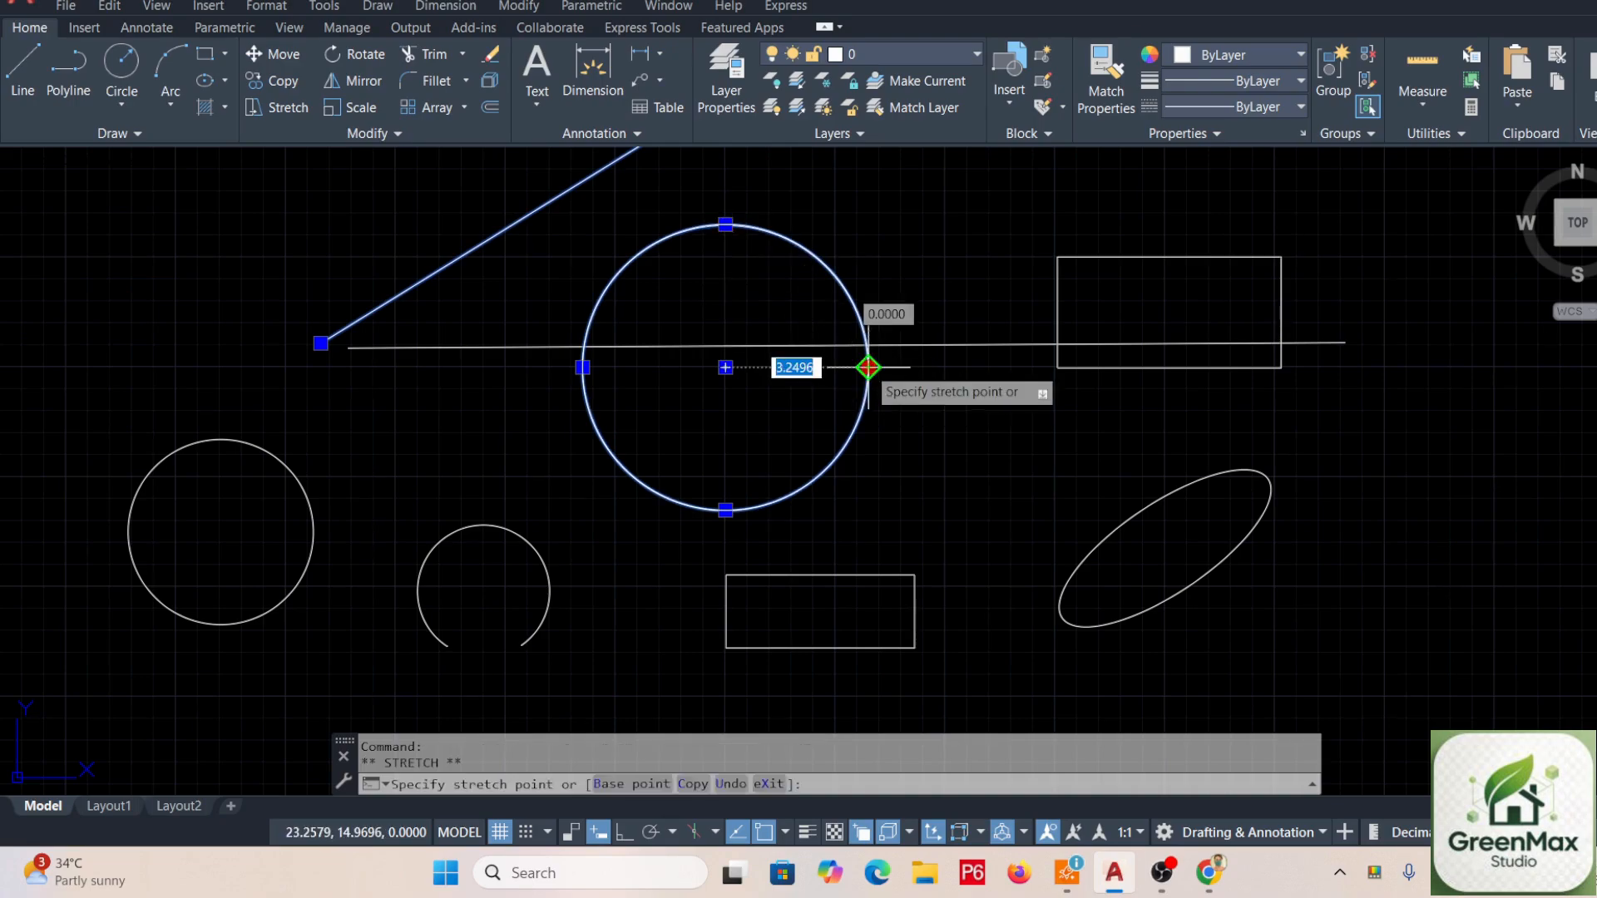
click(919, 371)
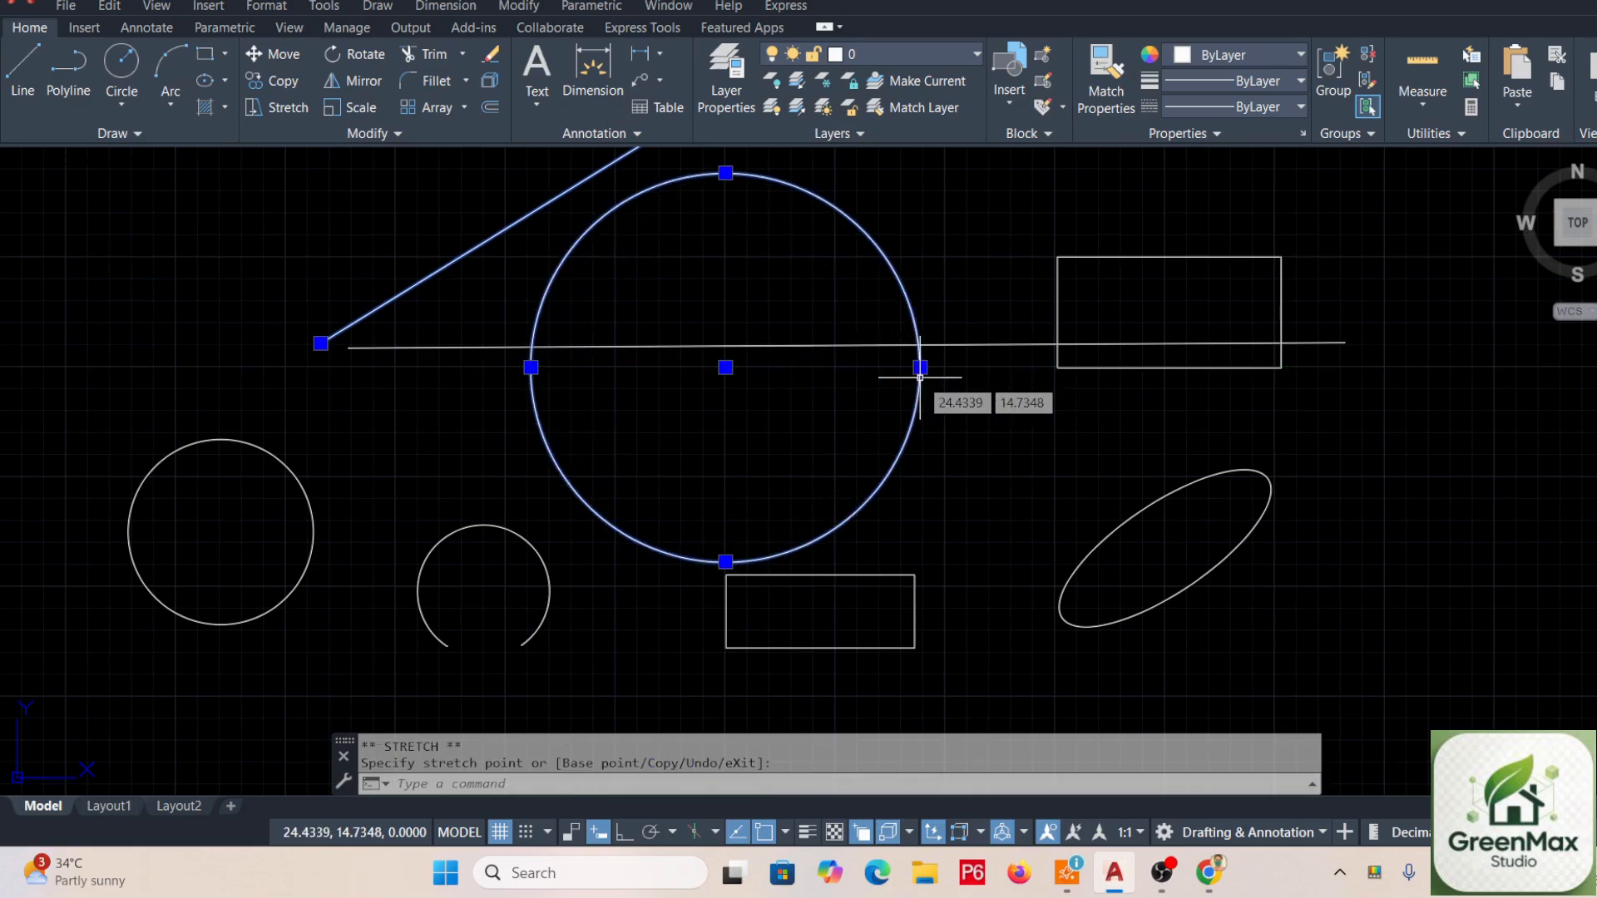
click(926, 374)
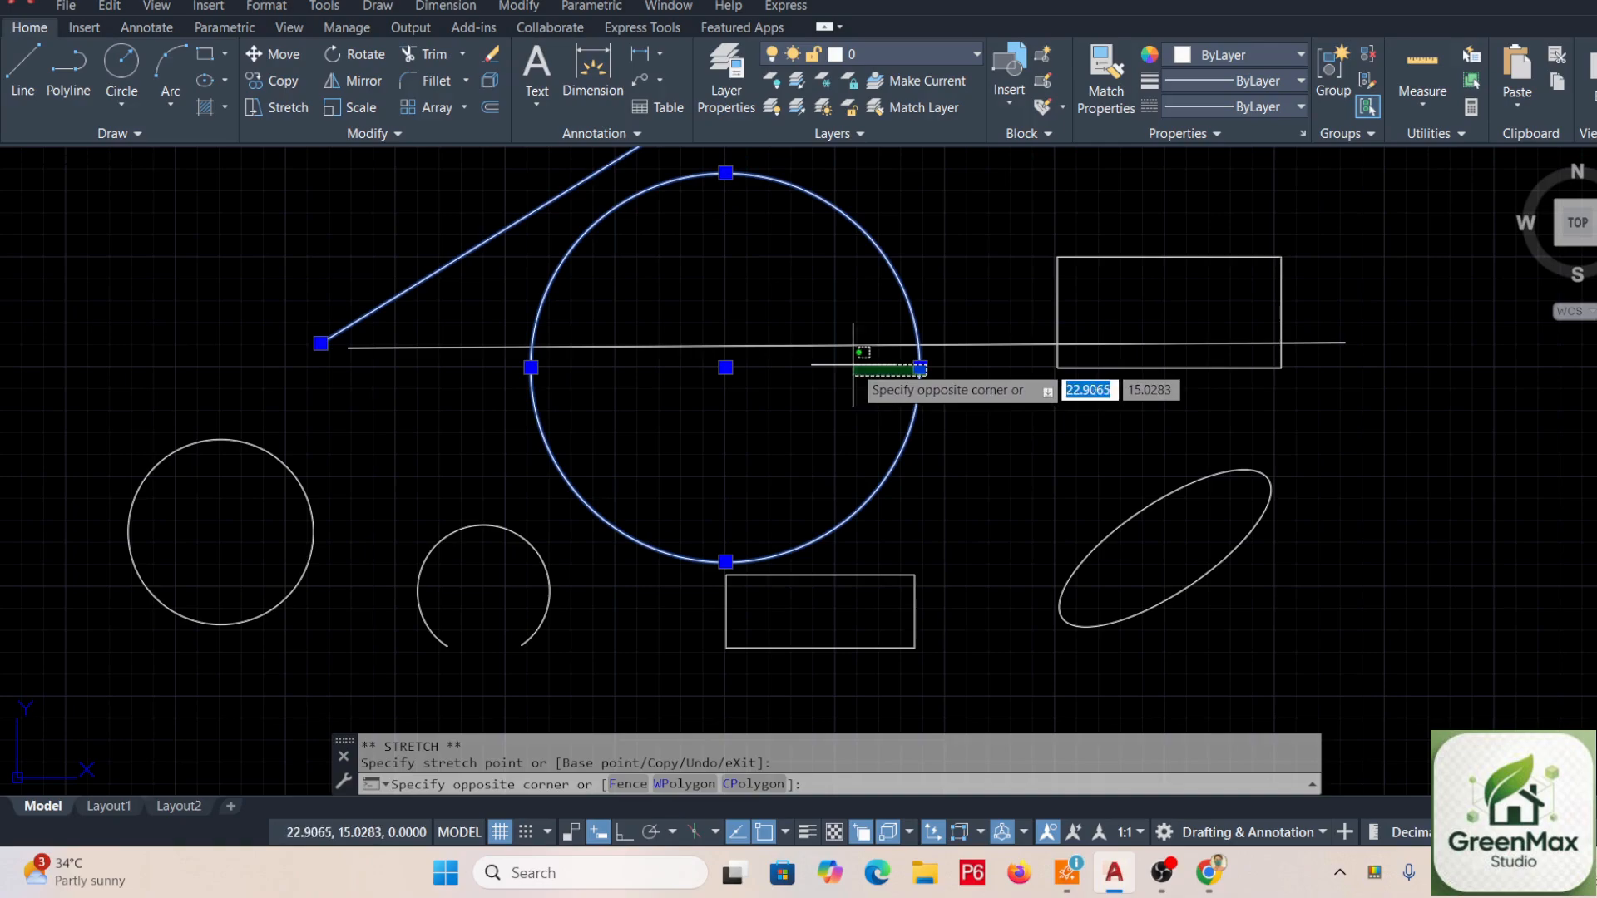
click(920, 367)
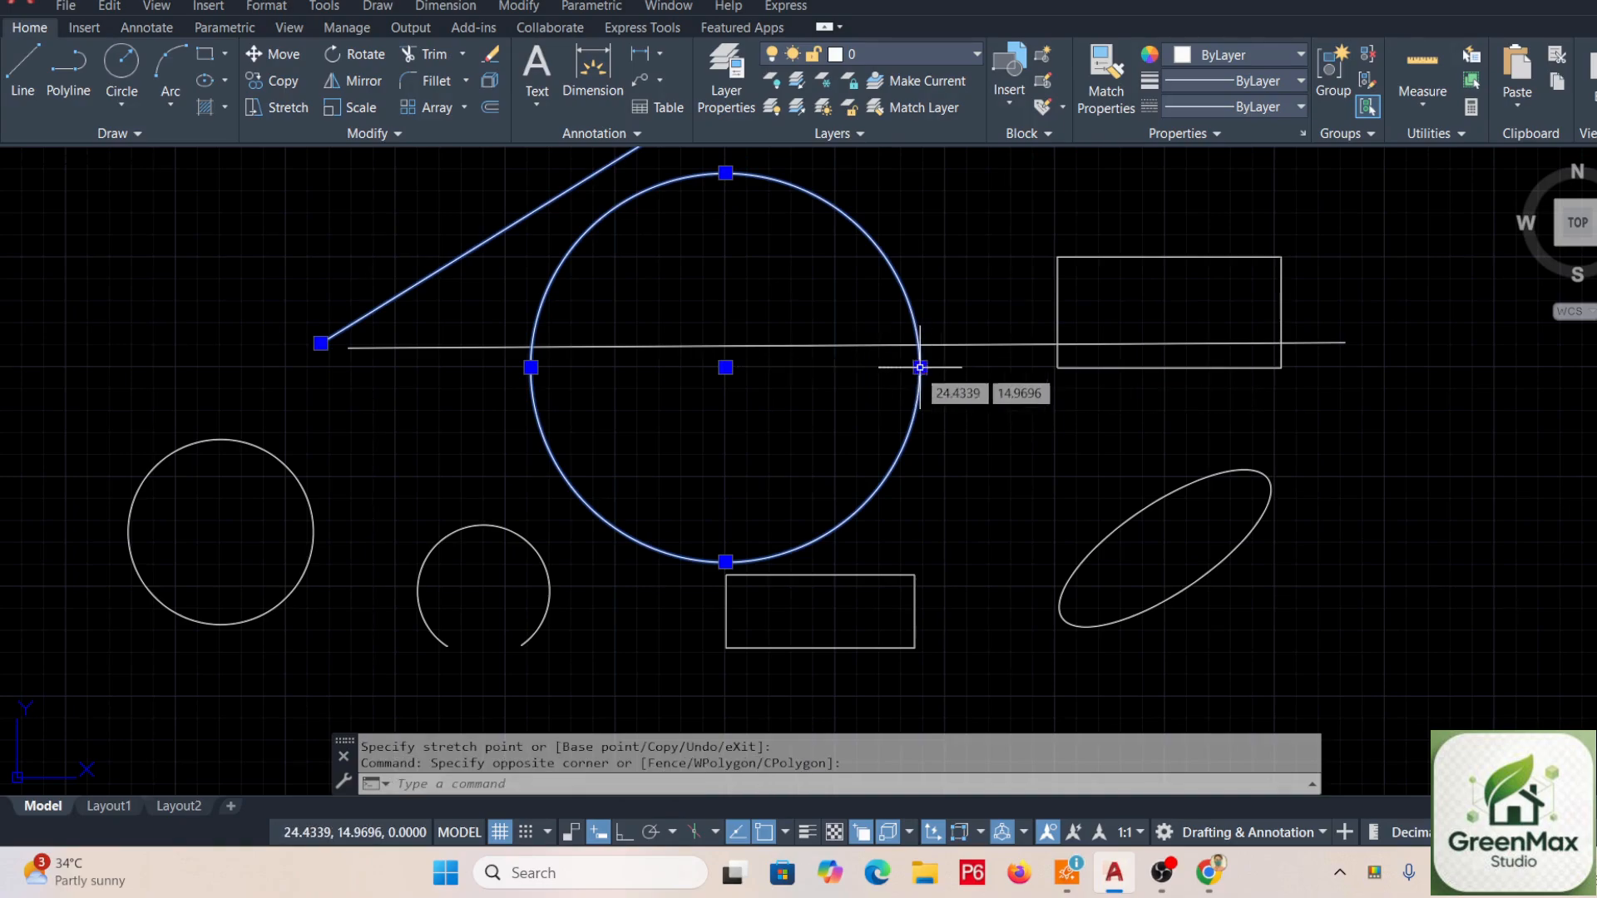
click(864, 360)
click(916, 282)
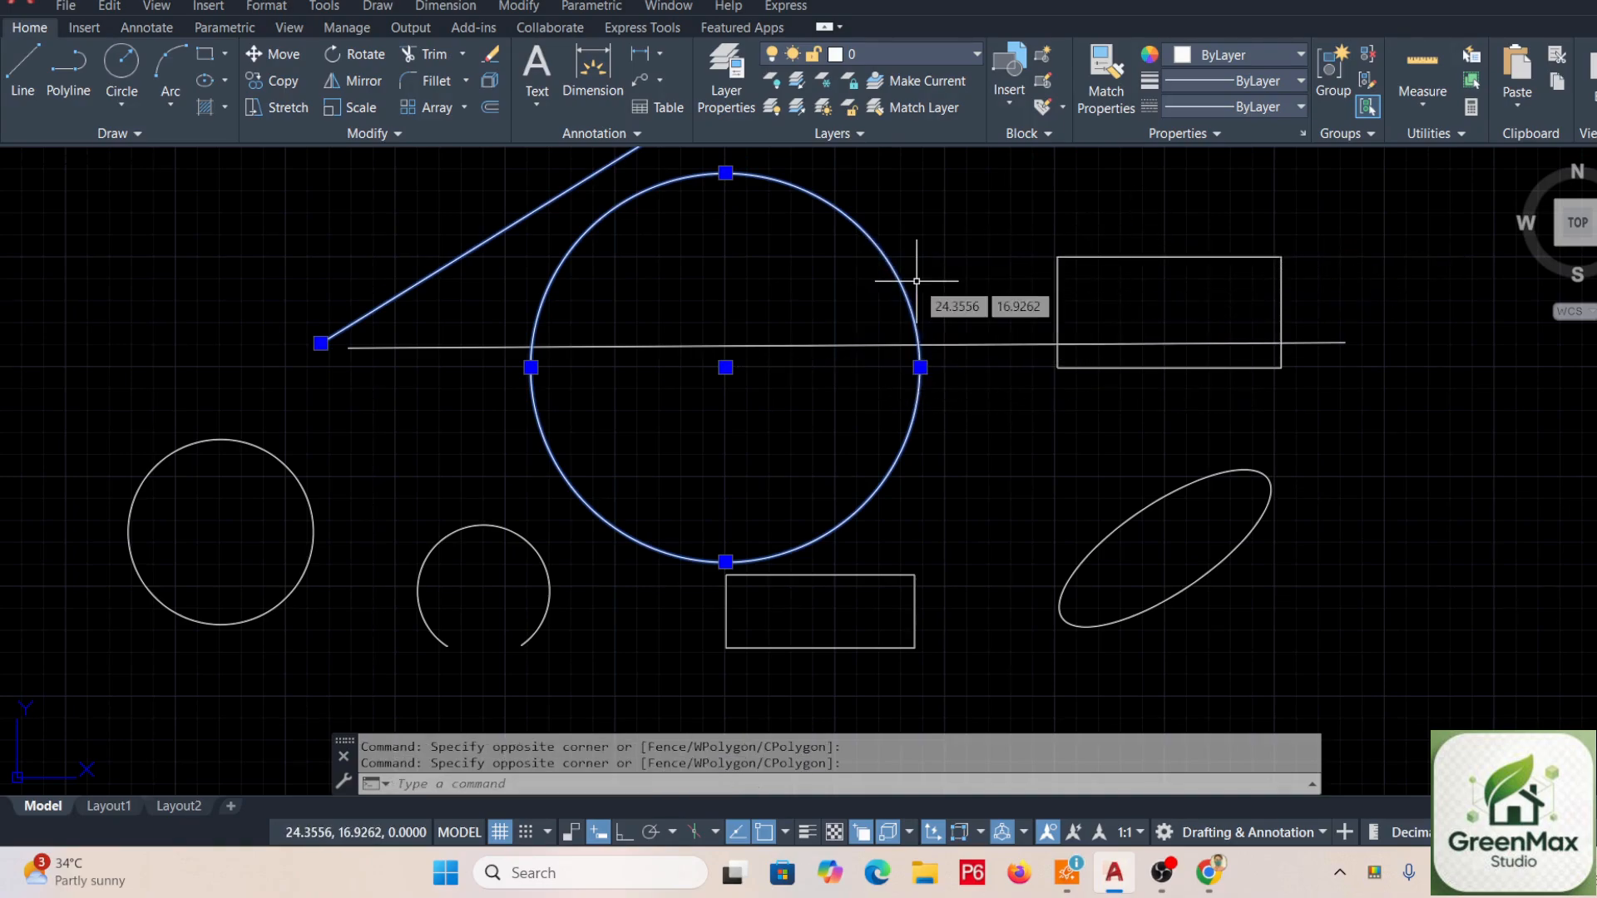
text(m)
key(Return)
key(Escape)
key(Escape)
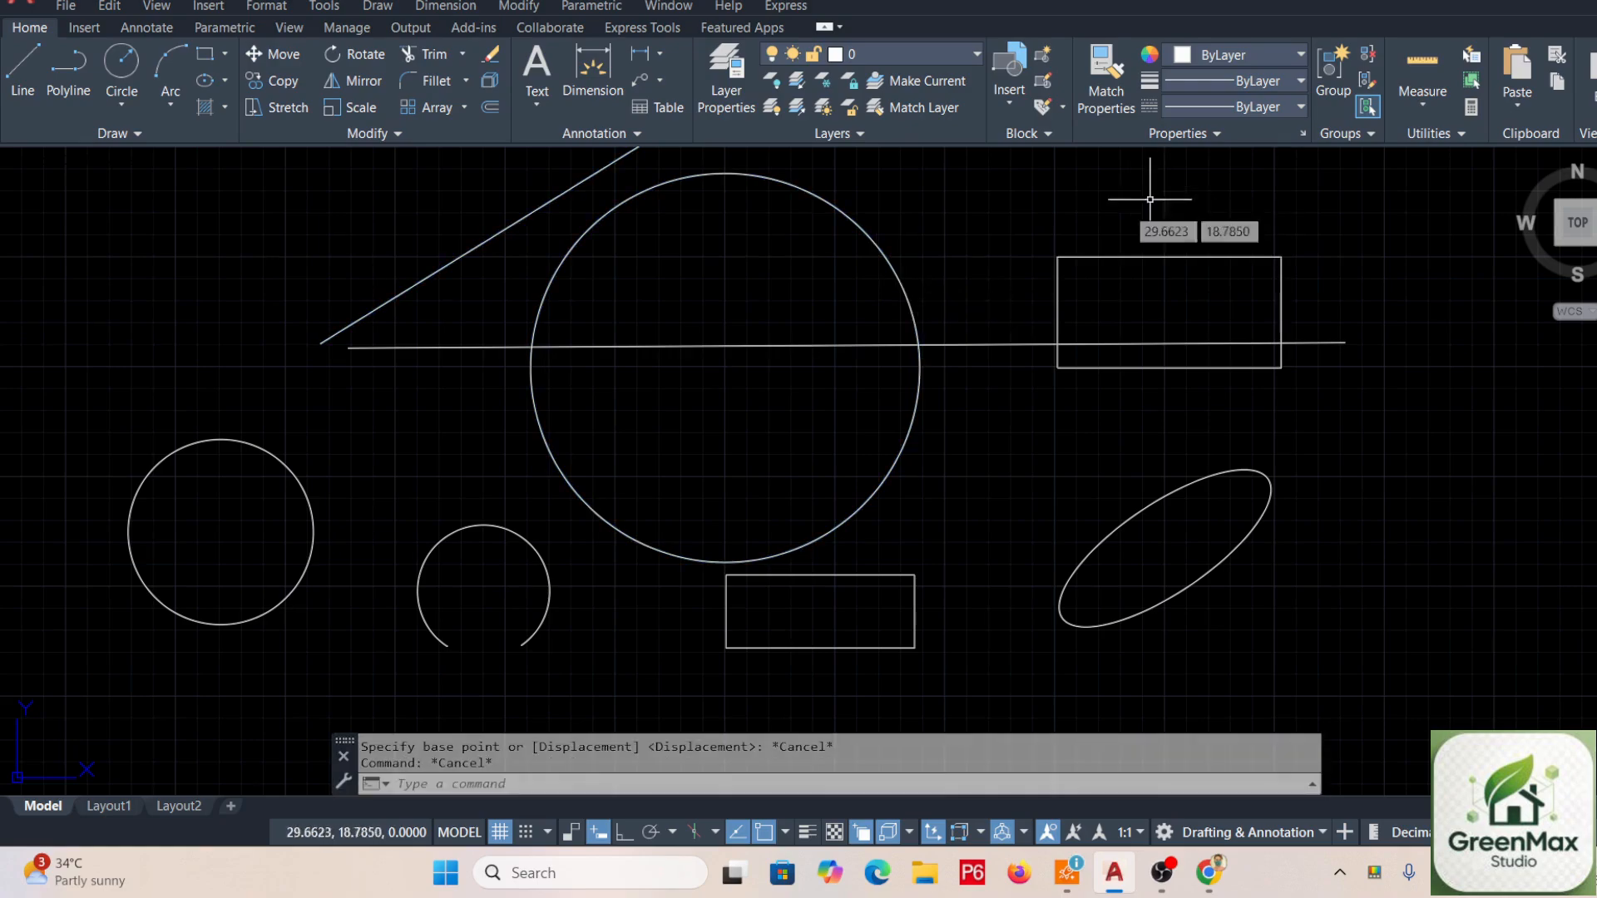
Stretch the upper-left vertex of the upper-right rectangle up and inward to about (29.04, 19.00).
click(1059, 258)
mouse_move(1059, 259)
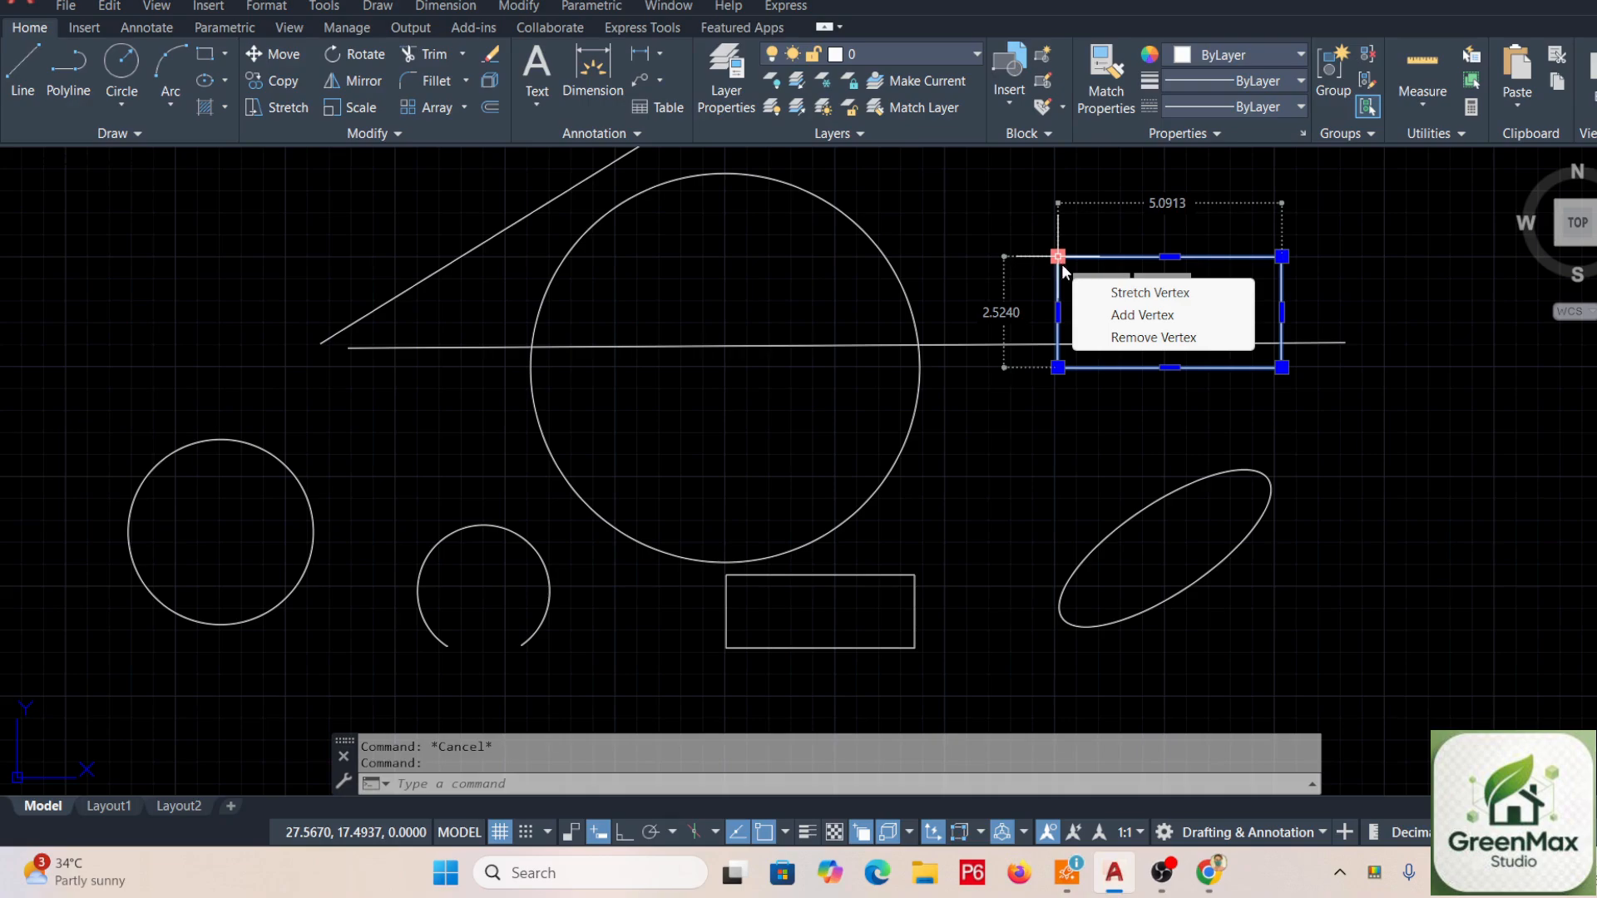
click(1121, 300)
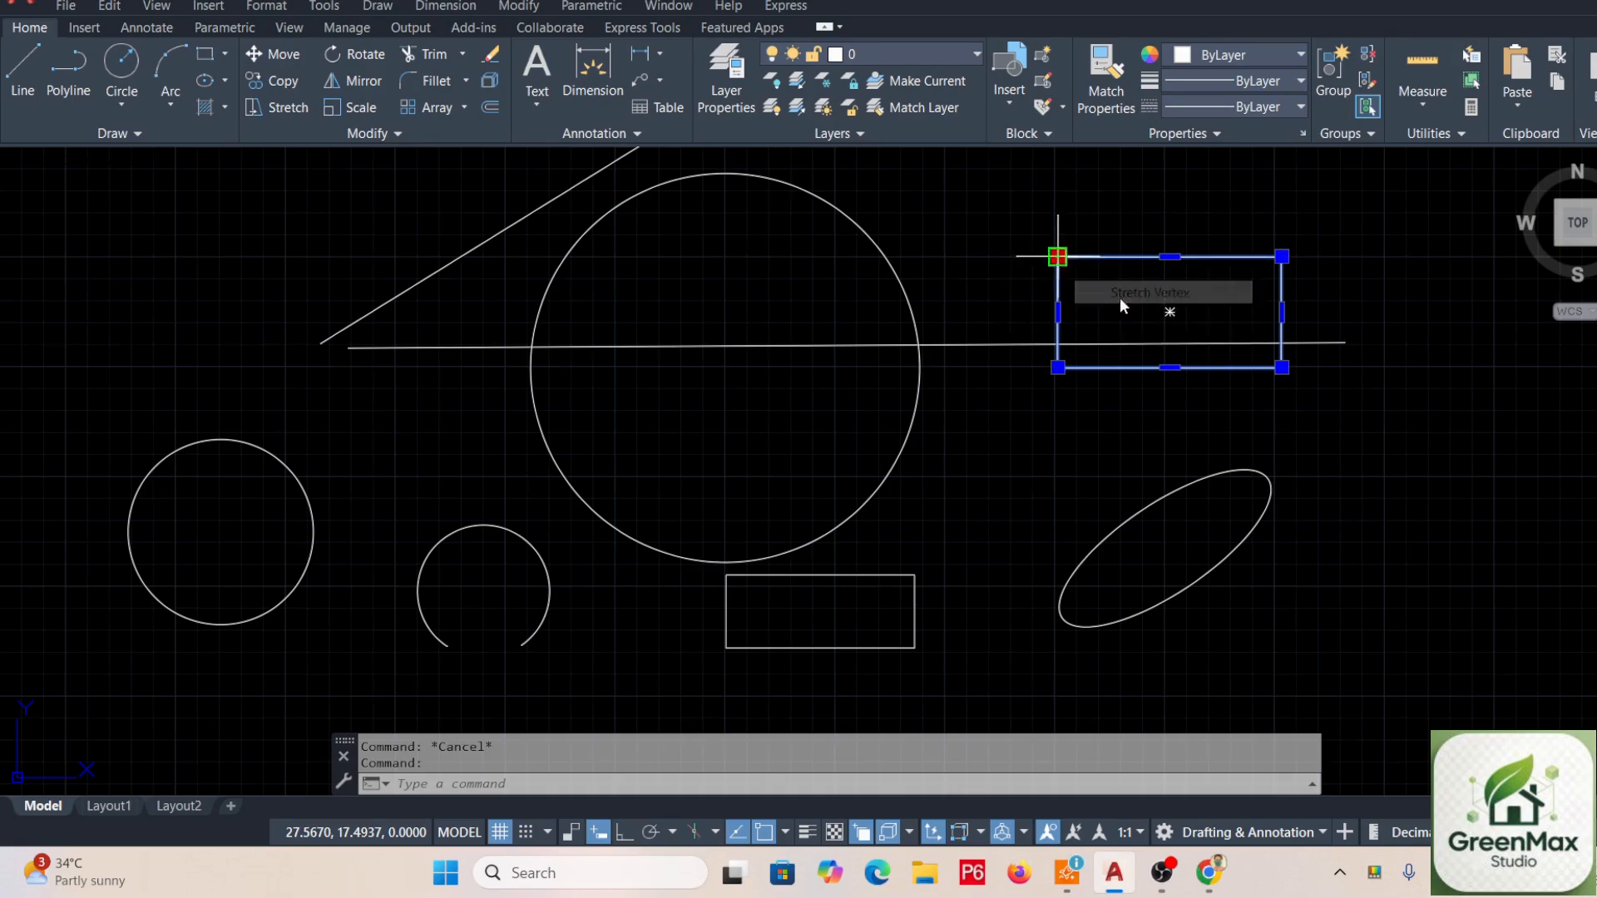
click(1058, 256)
click(1122, 191)
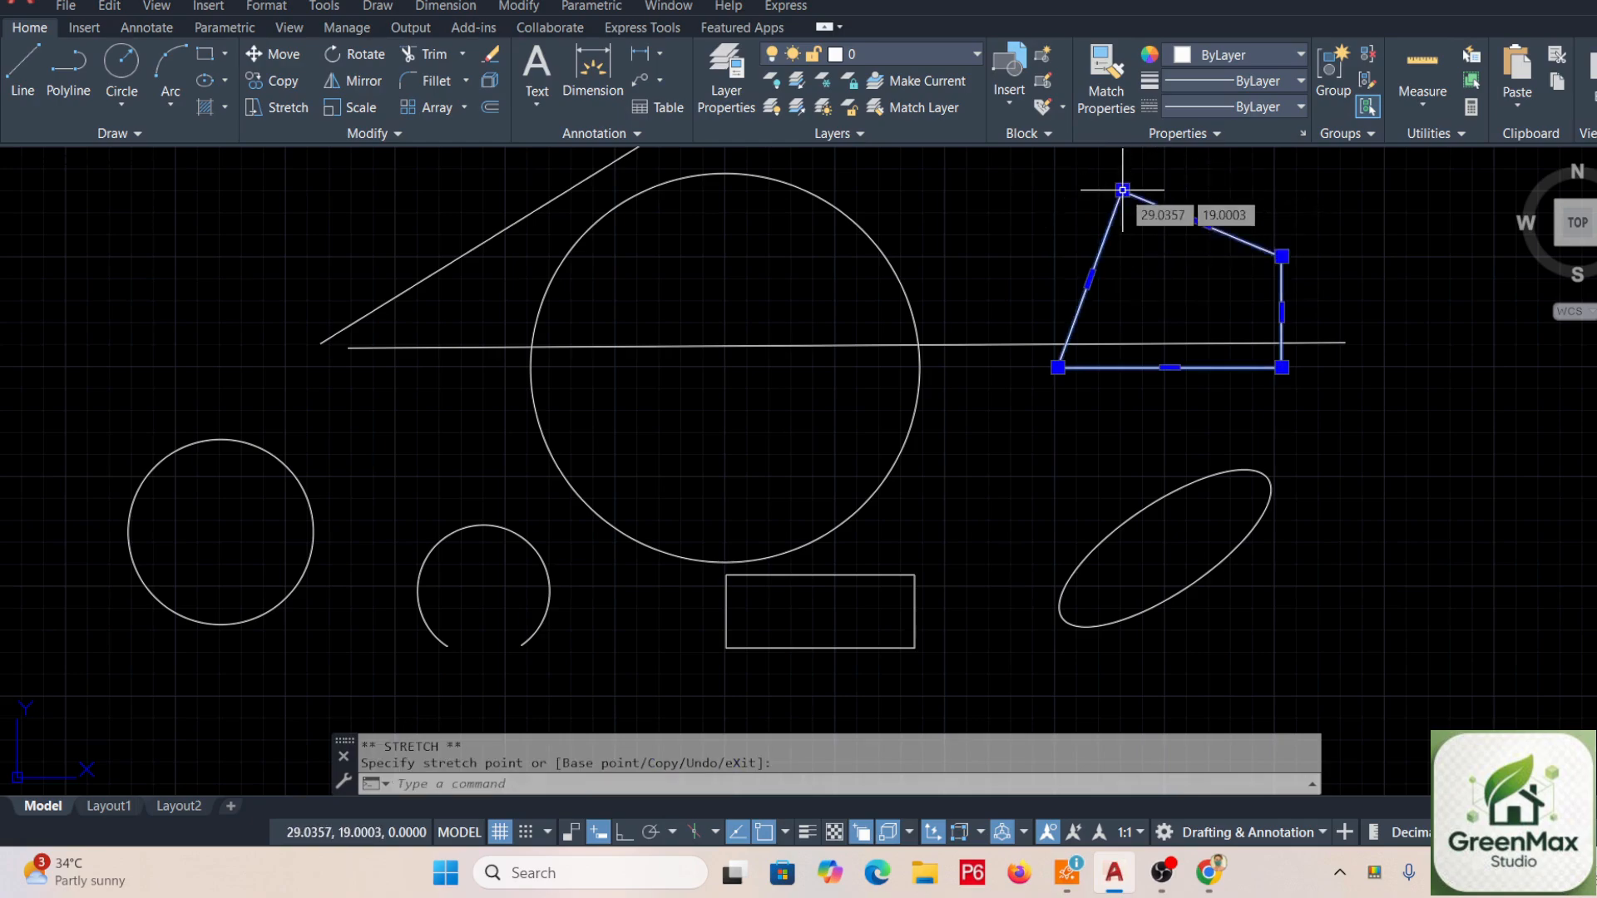
click(1122, 190)
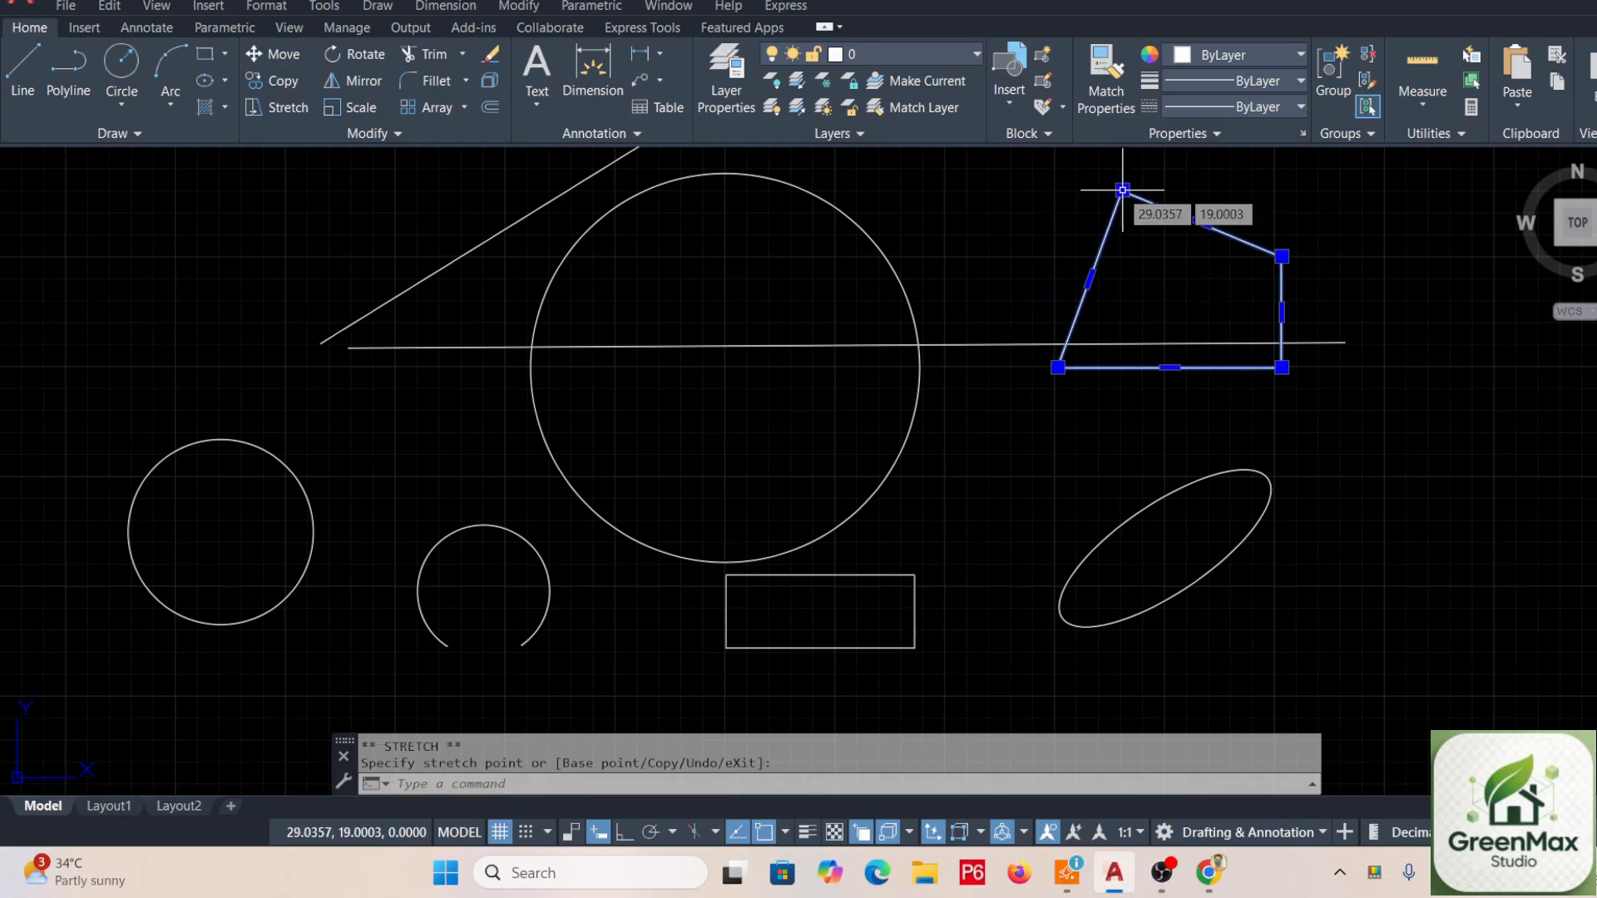
Stretch the reshaped rectangle's top vertex to about (30.48, 19.49) and its upper-right vertex up and outward.
click(1186, 168)
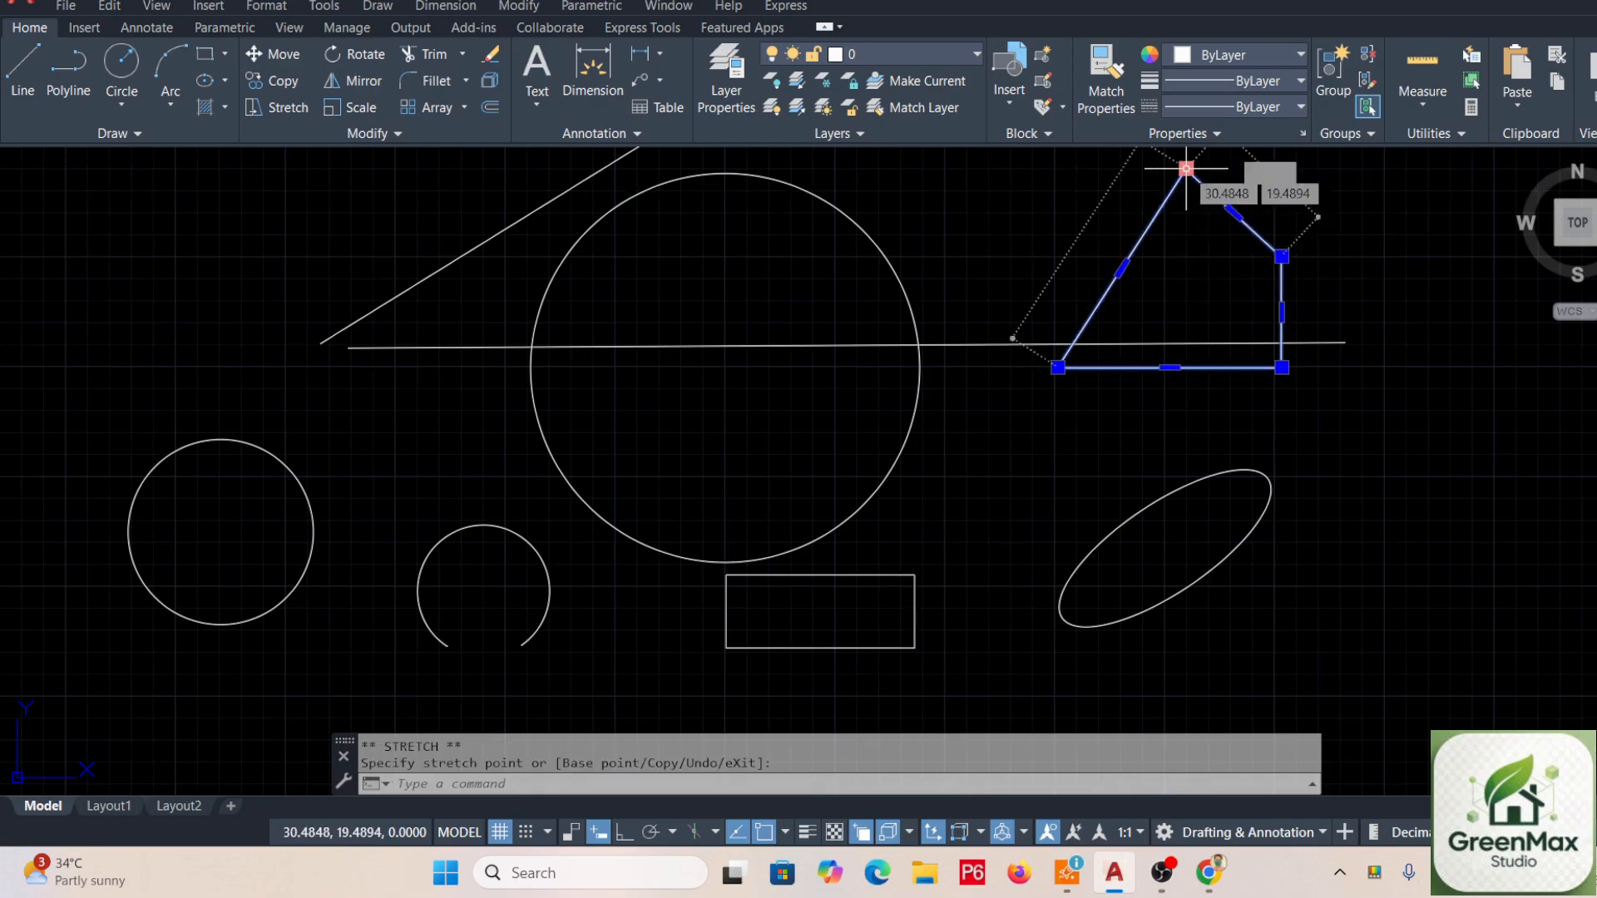
click(1282, 256)
click(1344, 226)
Stretch the shape's right edge outward and down, and pull its lower-right vertex out to about (36.69, 12.47).
click(1313, 297)
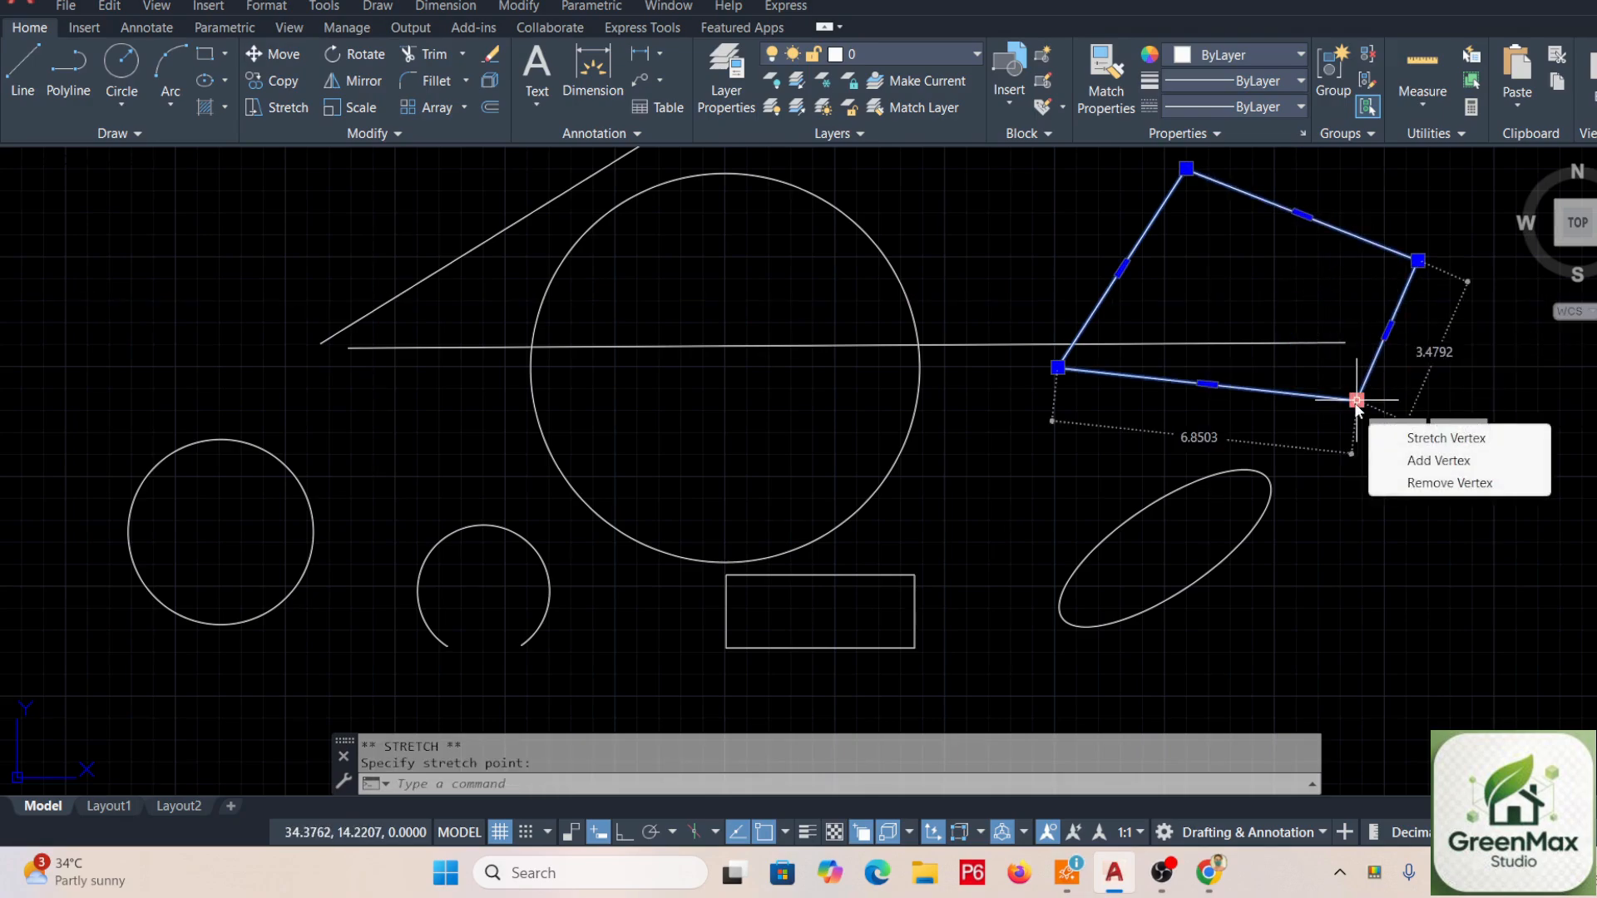
click(1357, 400)
click(1459, 476)
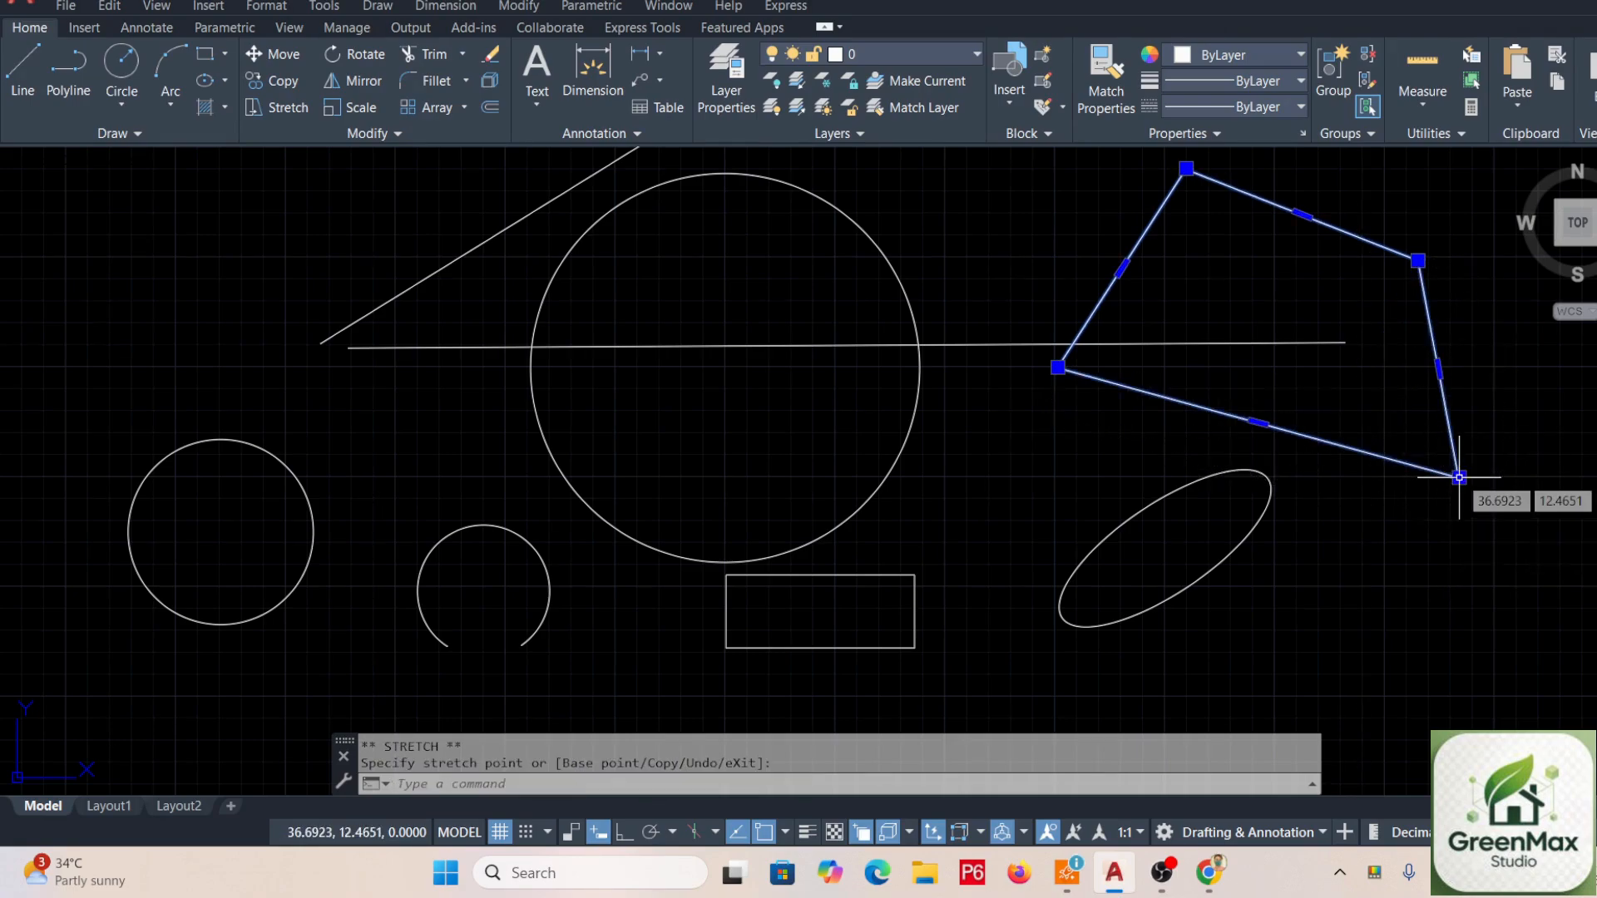
Add a vertex to the shape's right edge at about (38.18, 14.93) and stretch it to about (38.49, 15.75).
mouse_move(1459, 477)
click(1519, 533)
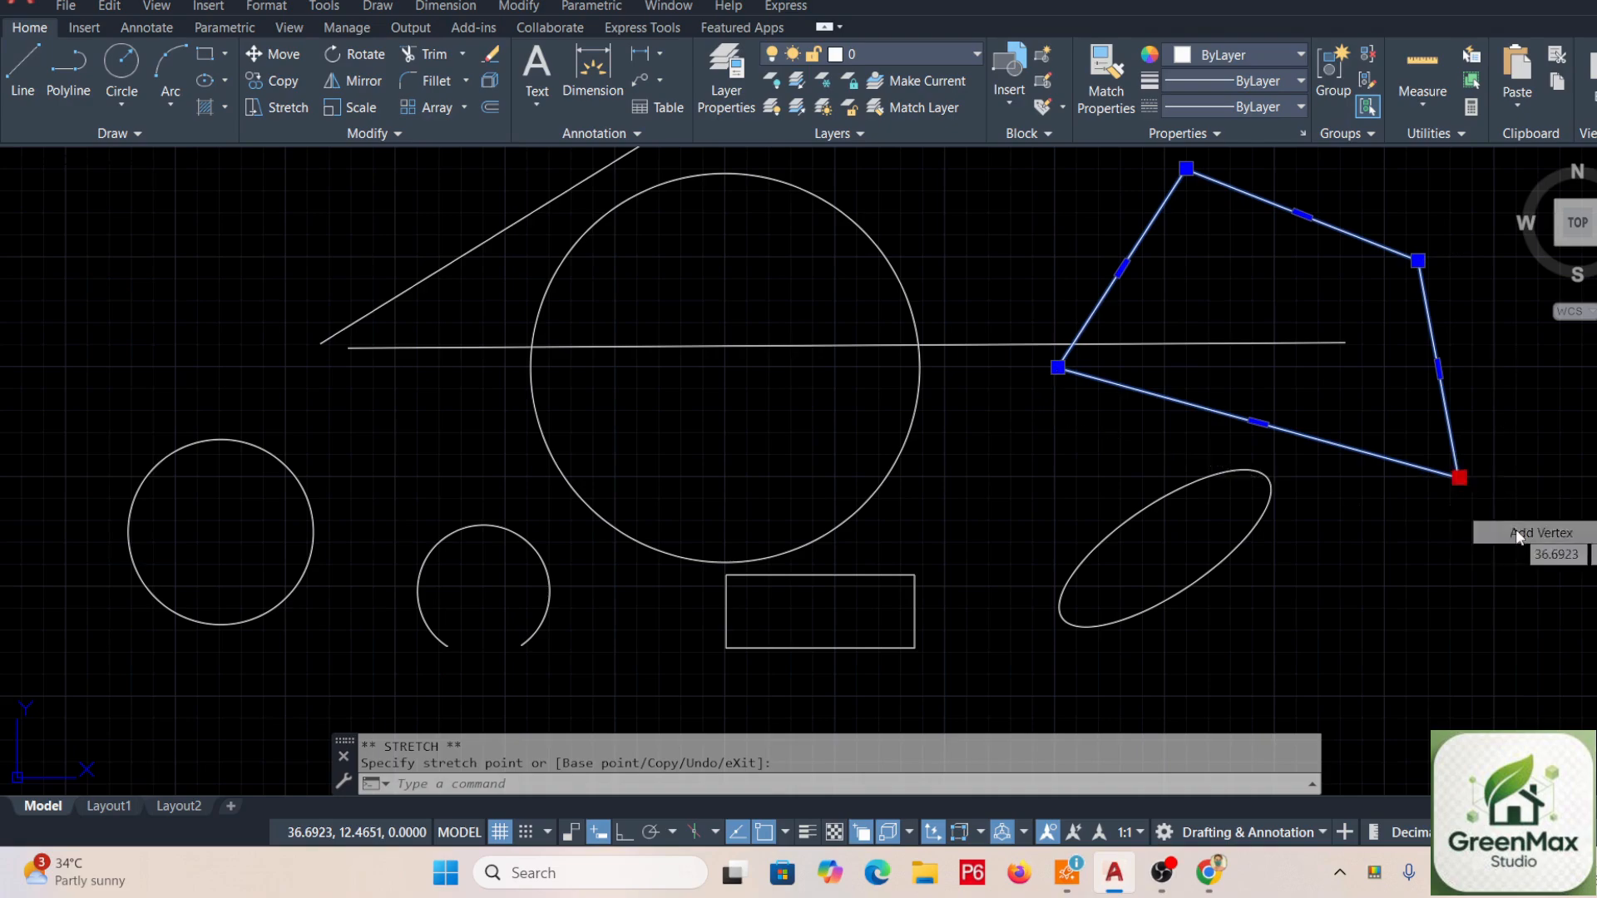
click(1525, 369)
mouse_move(1524, 368)
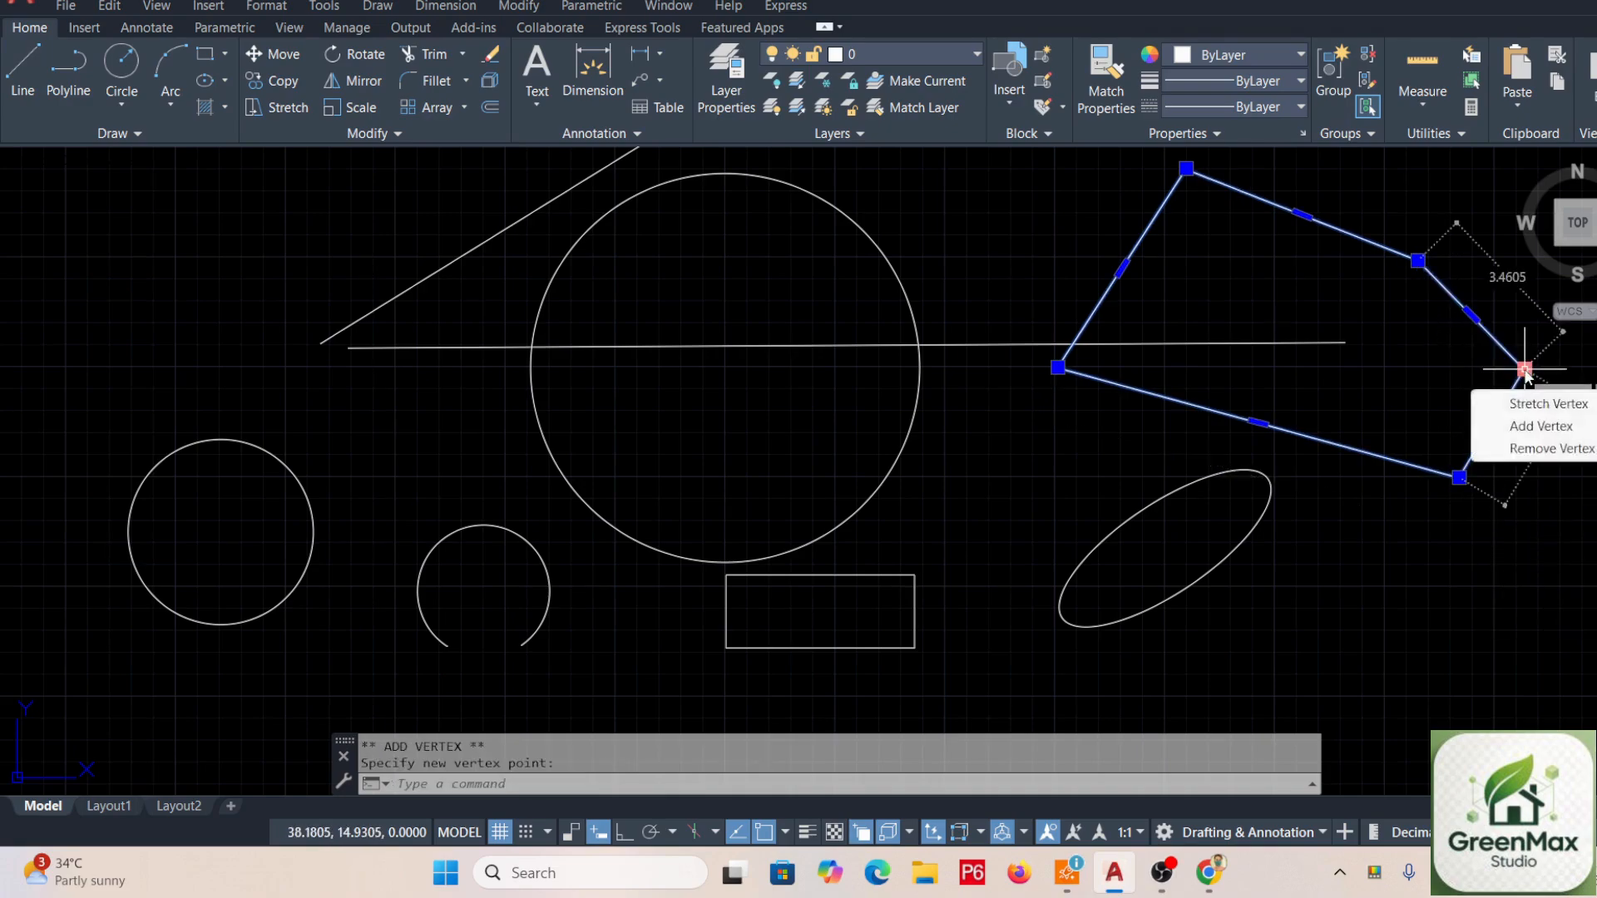
click(1527, 367)
click(1537, 333)
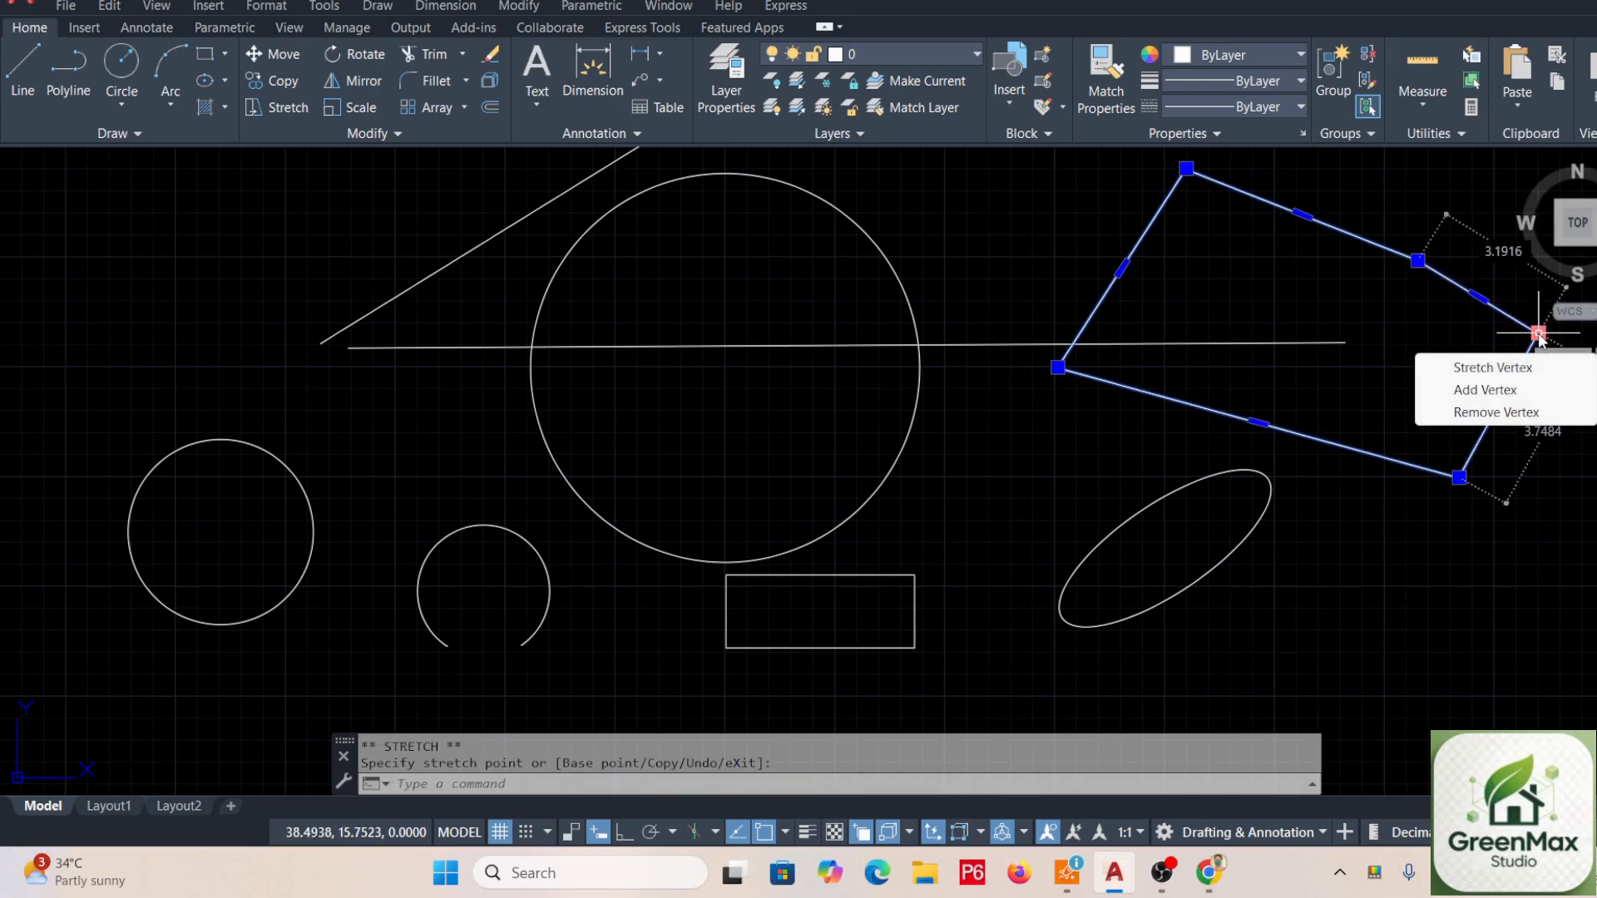
Remove the shape's upper-right vertex and its rightmost vertex, leaving a triangle.
mouse_move(1418, 261)
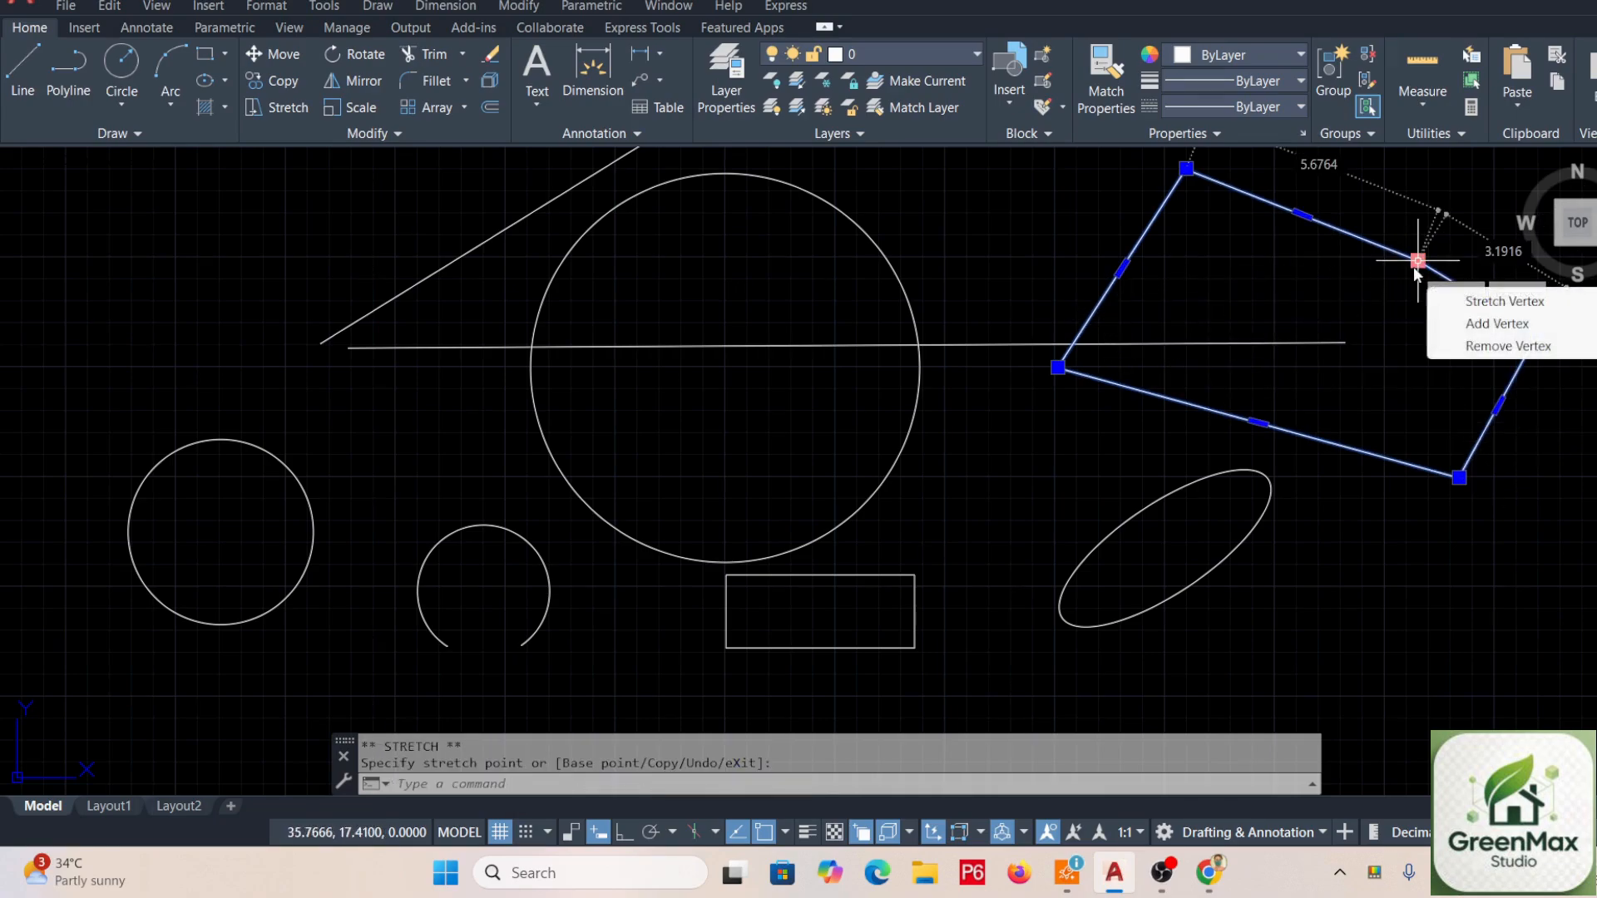
click(1489, 348)
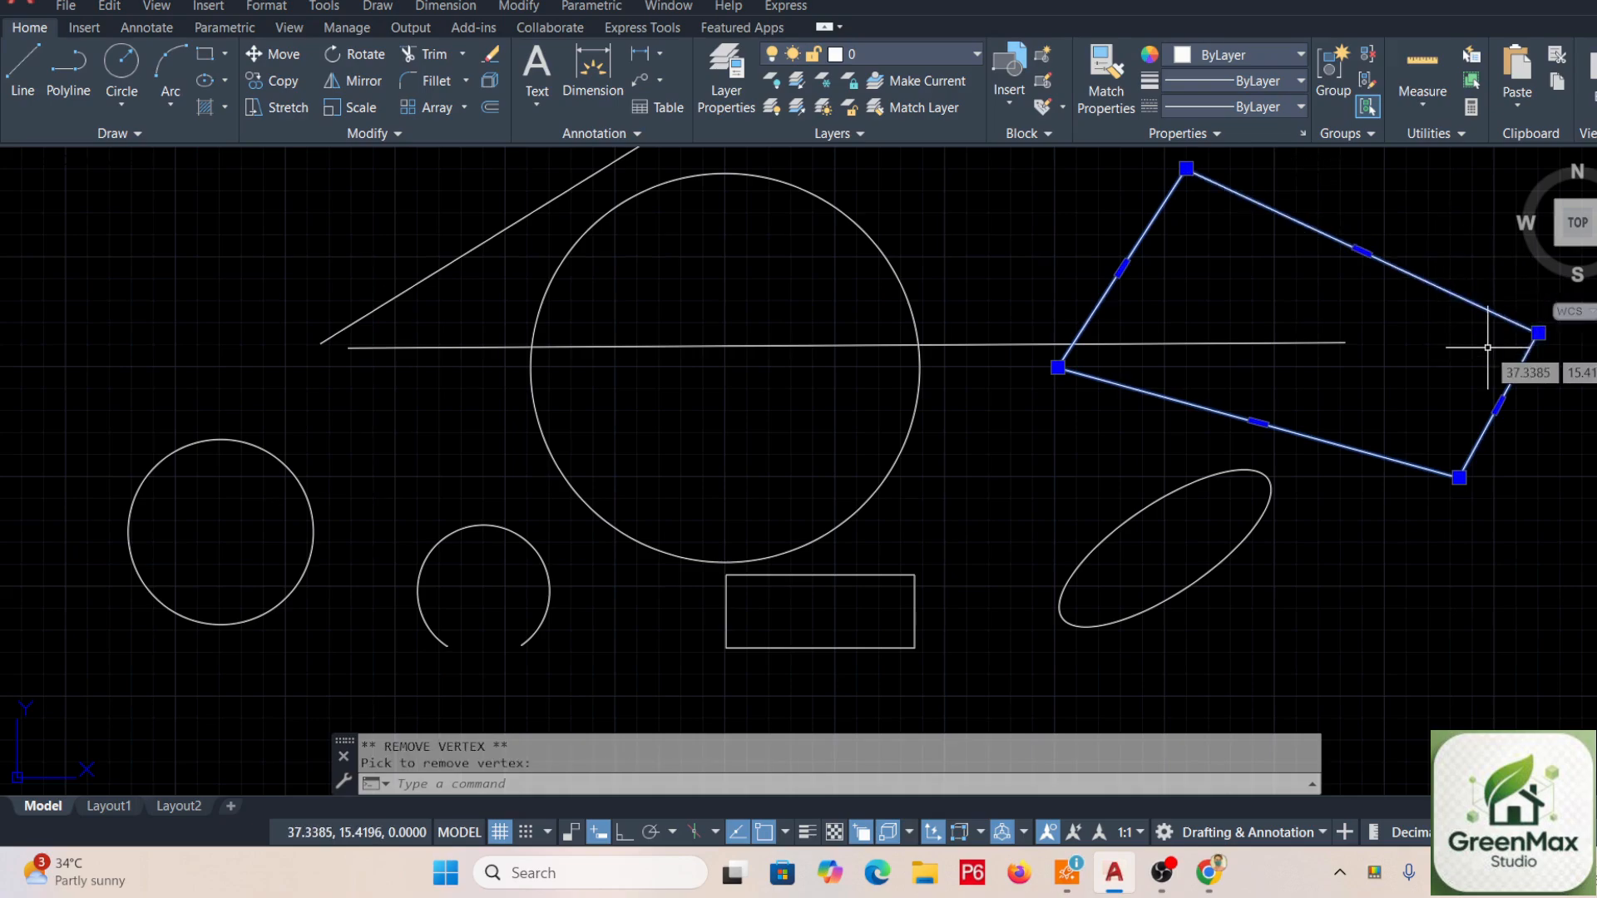
mouse_move(1539, 334)
click(1497, 412)
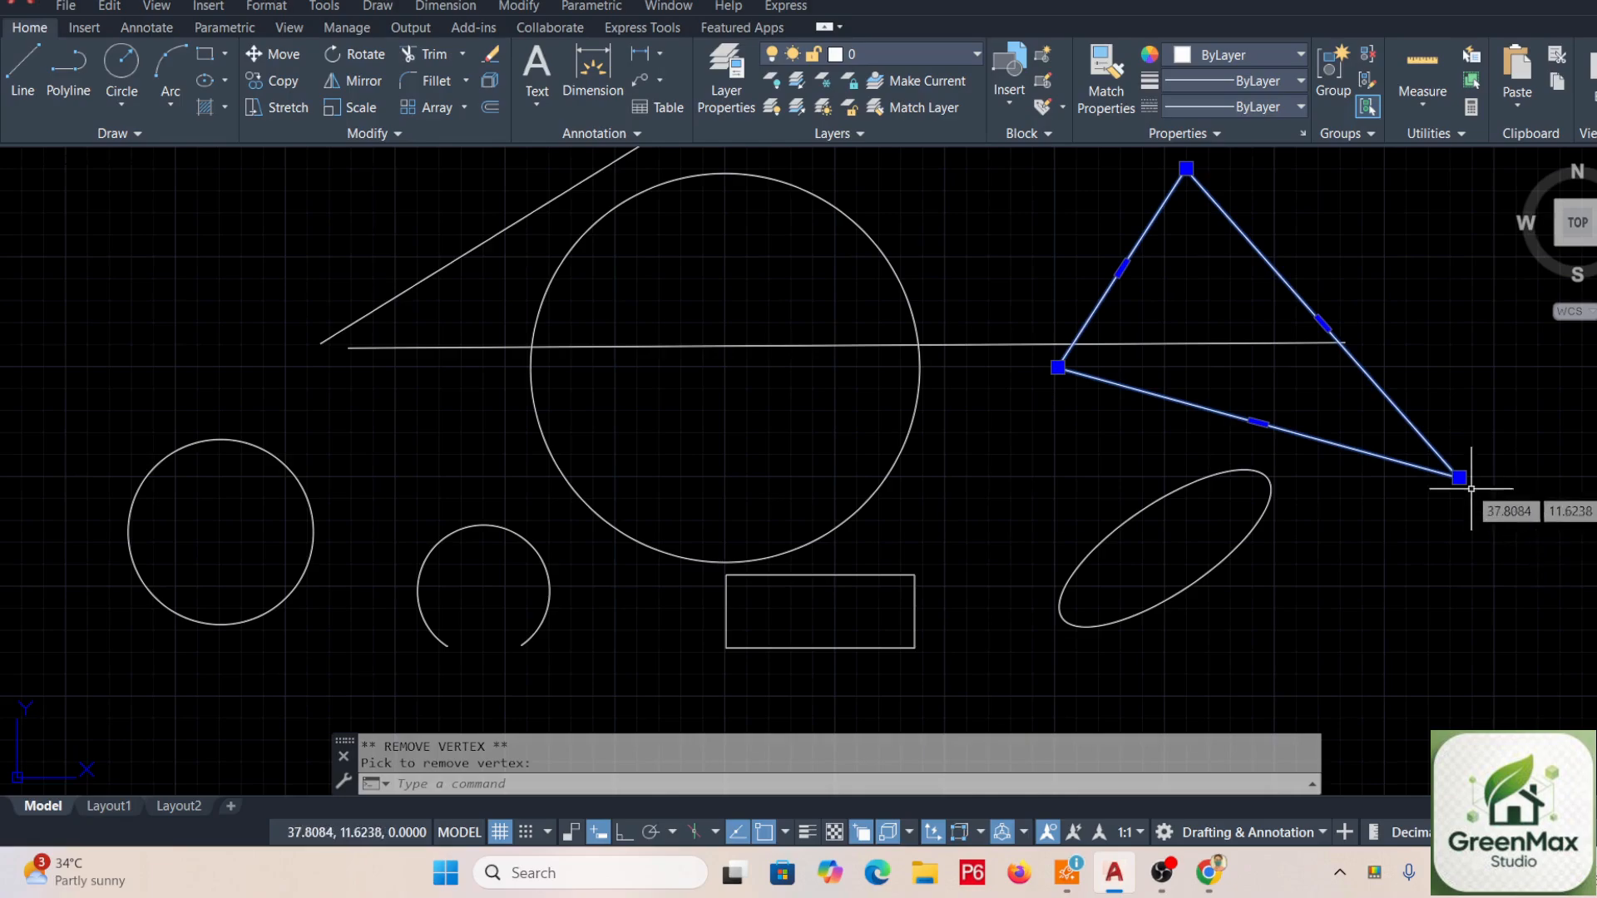
Add a vertex from the triangle's lower-right corner, placing it inside the shape directly below the top vertex.
mouse_move(1459, 478)
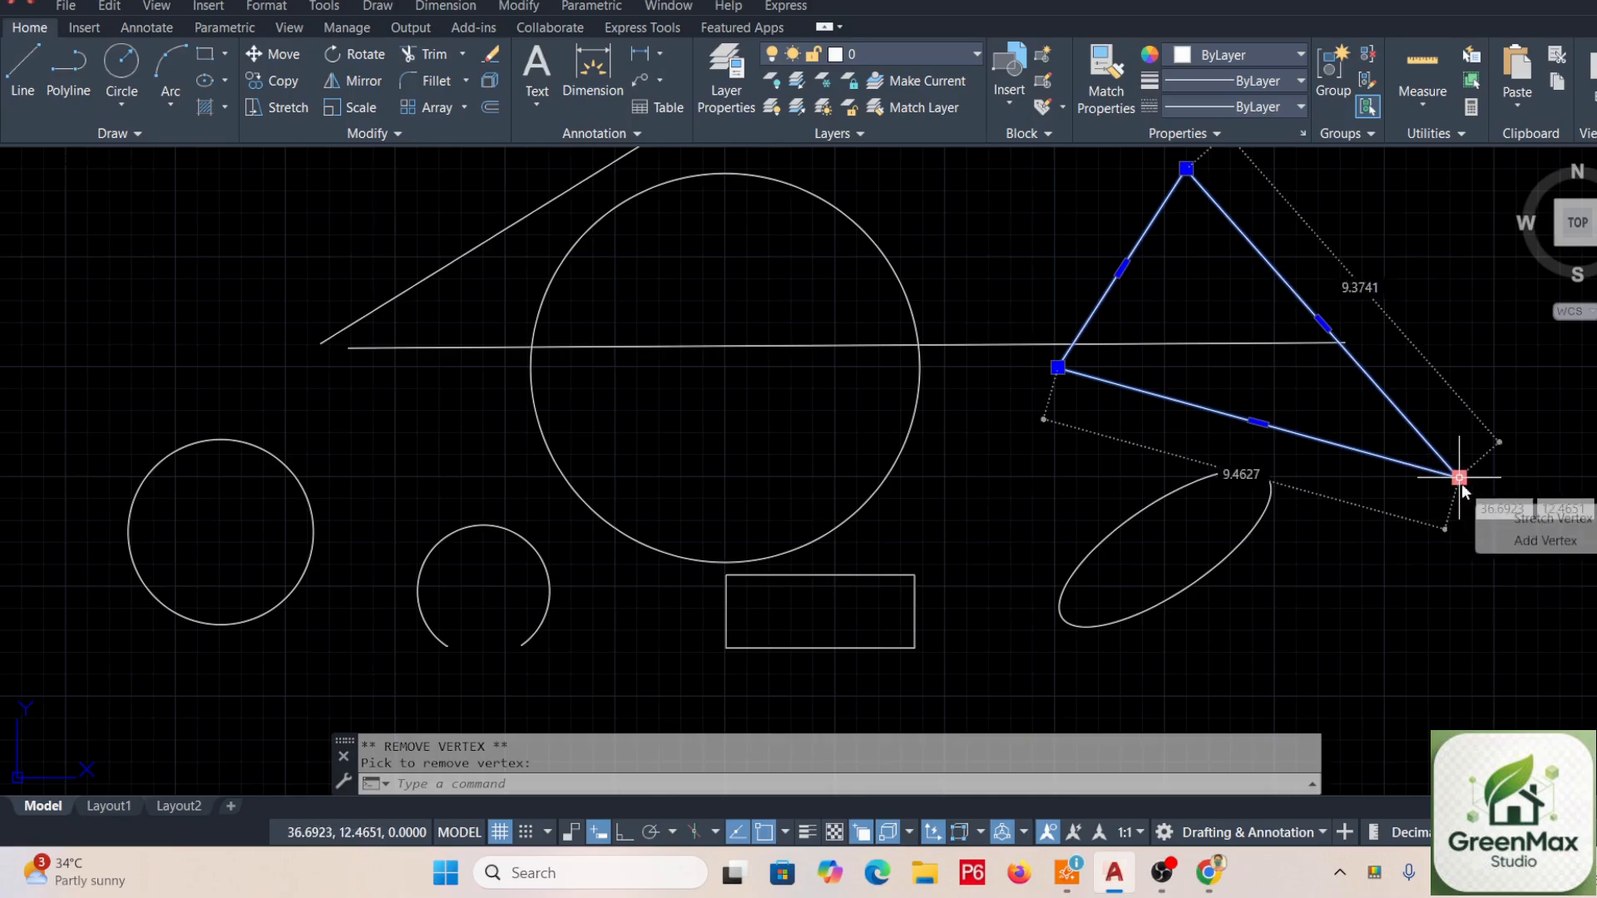
click(1528, 541)
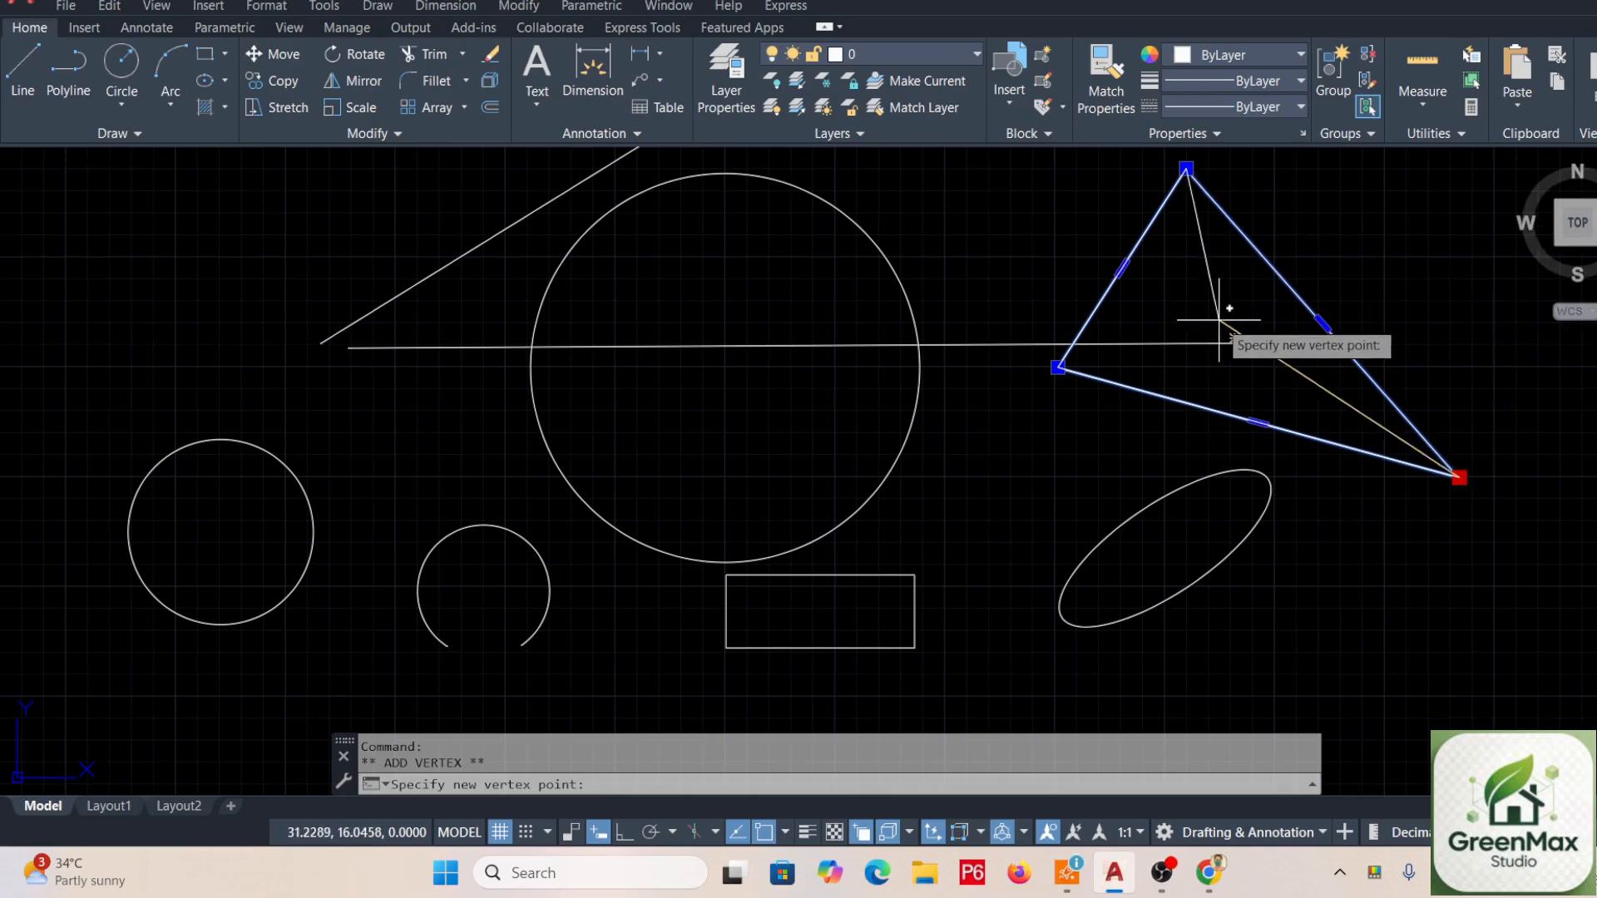
click(1186, 330)
mouse_move(1187, 331)
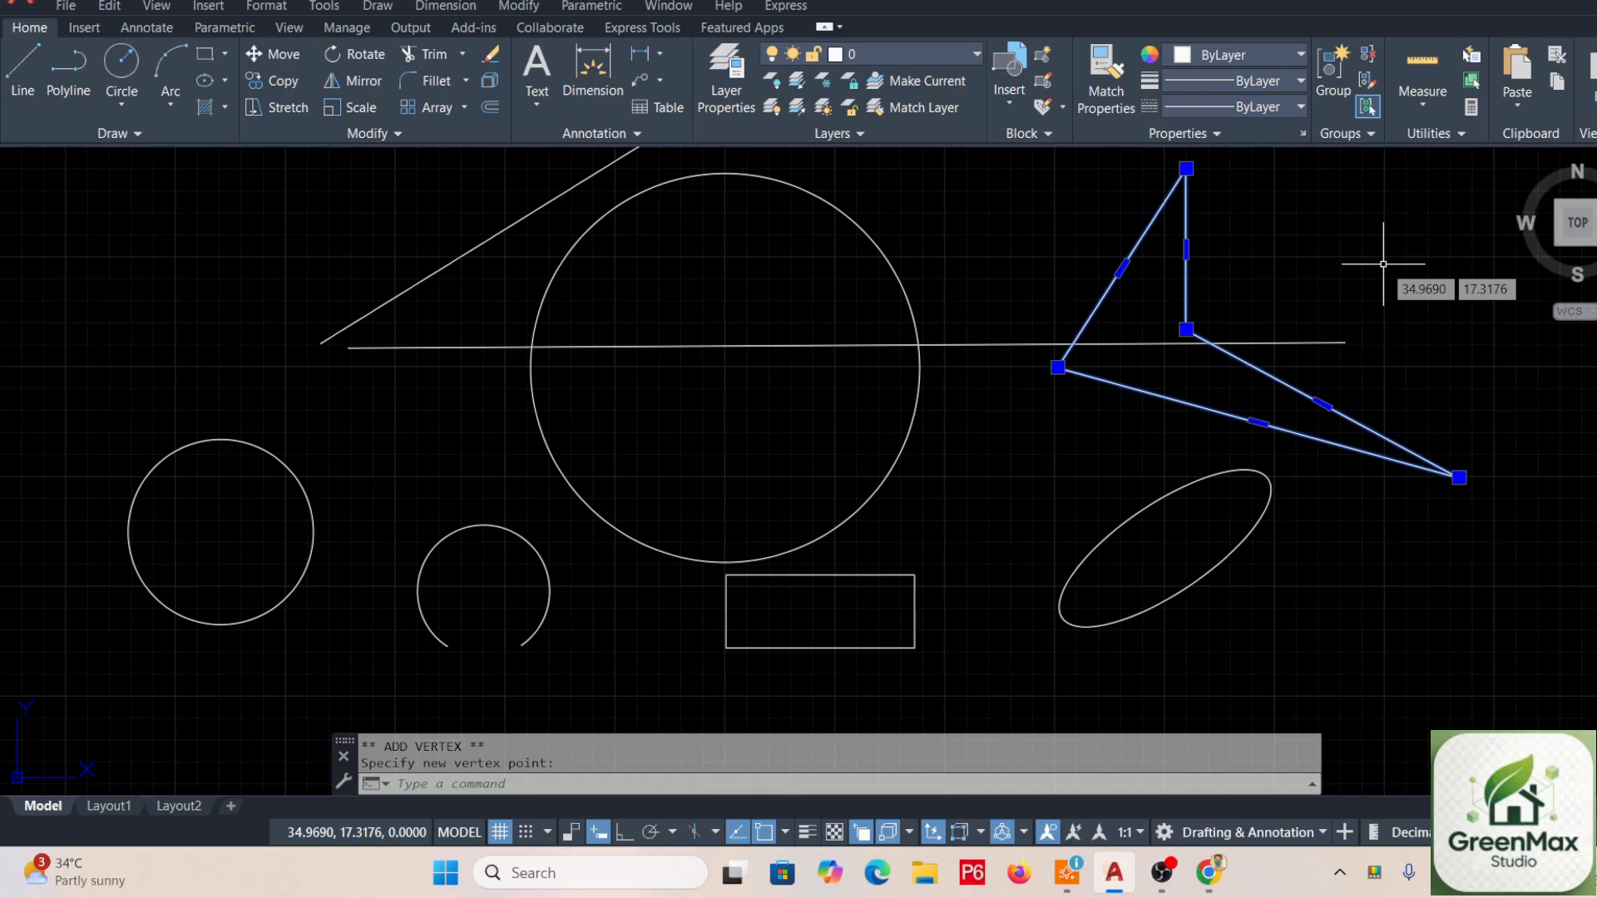
click(1162, 882)
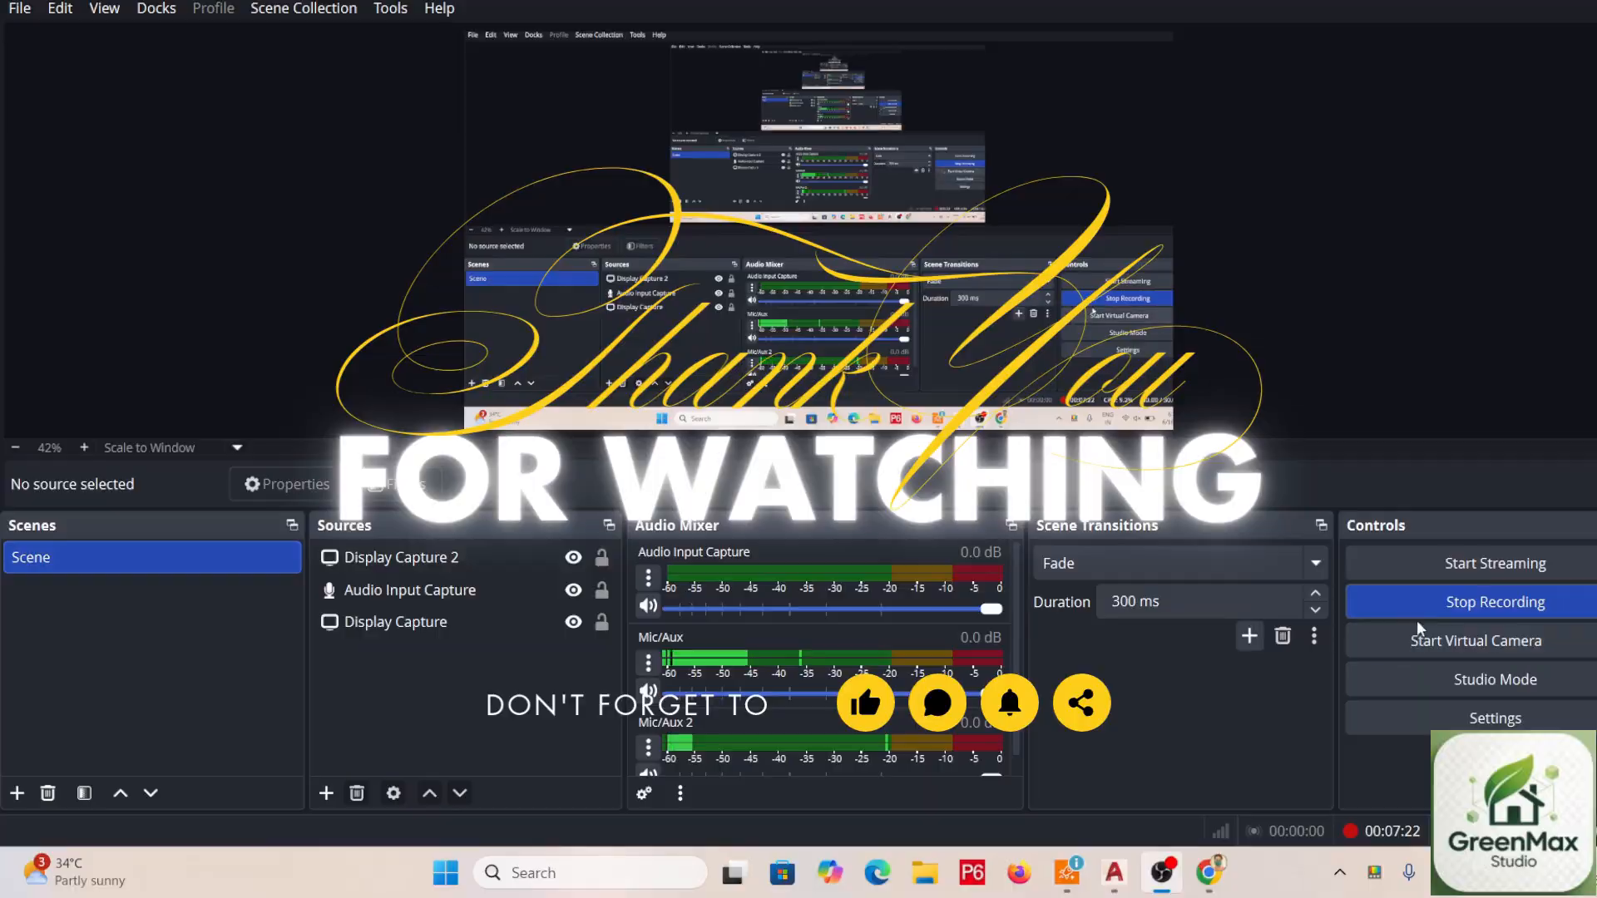